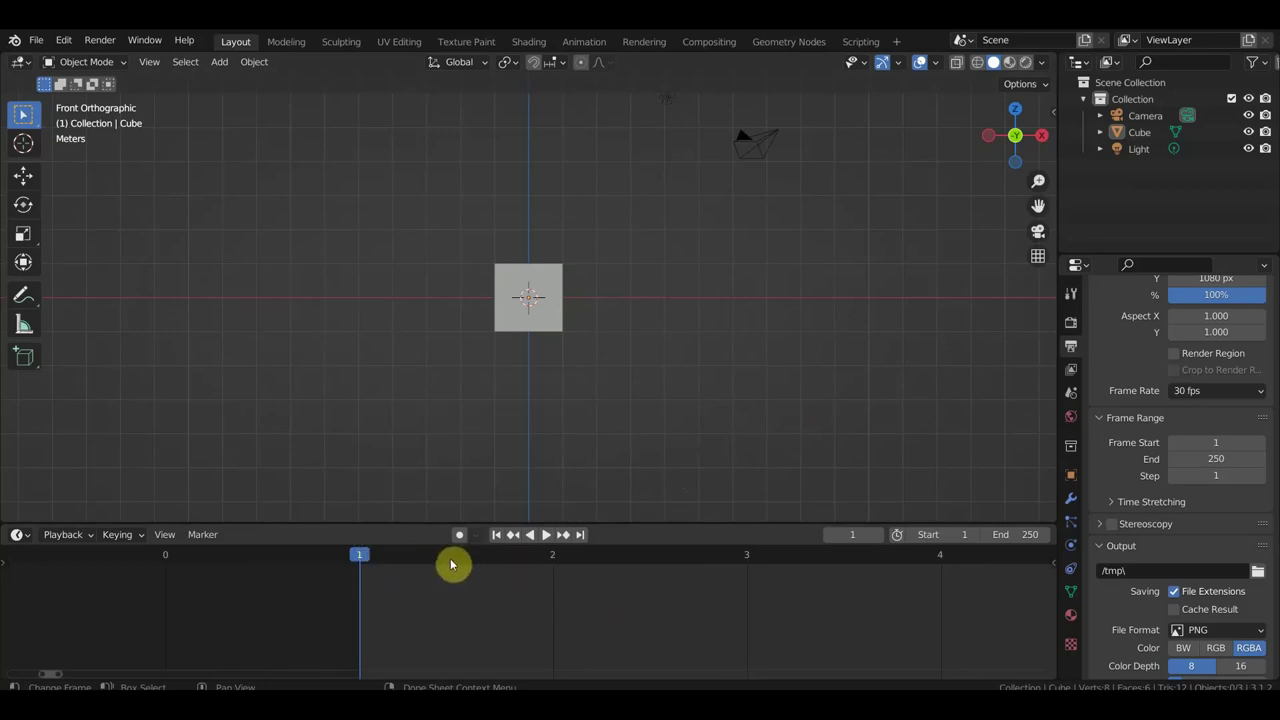
Scrub the timeline between frames 1 and 2, return to frame 1, and select the cube
click(555, 562)
click(366, 560)
click(535, 570)
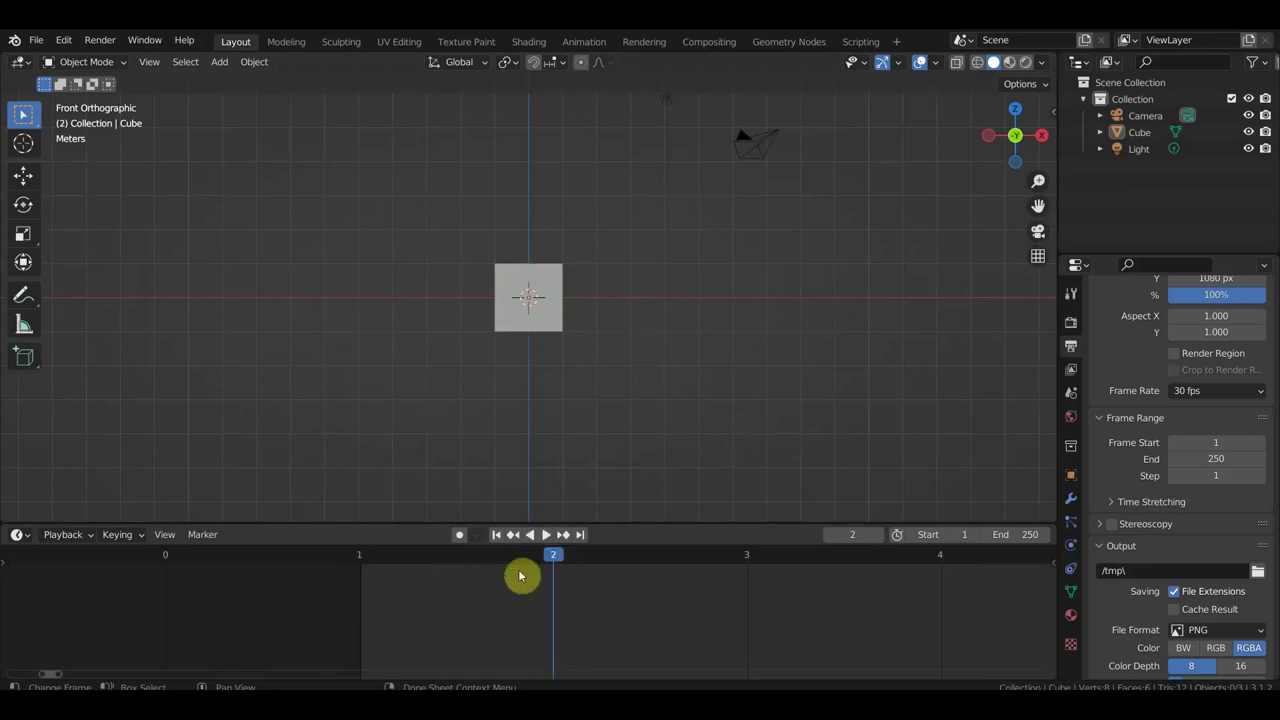
click(365, 568)
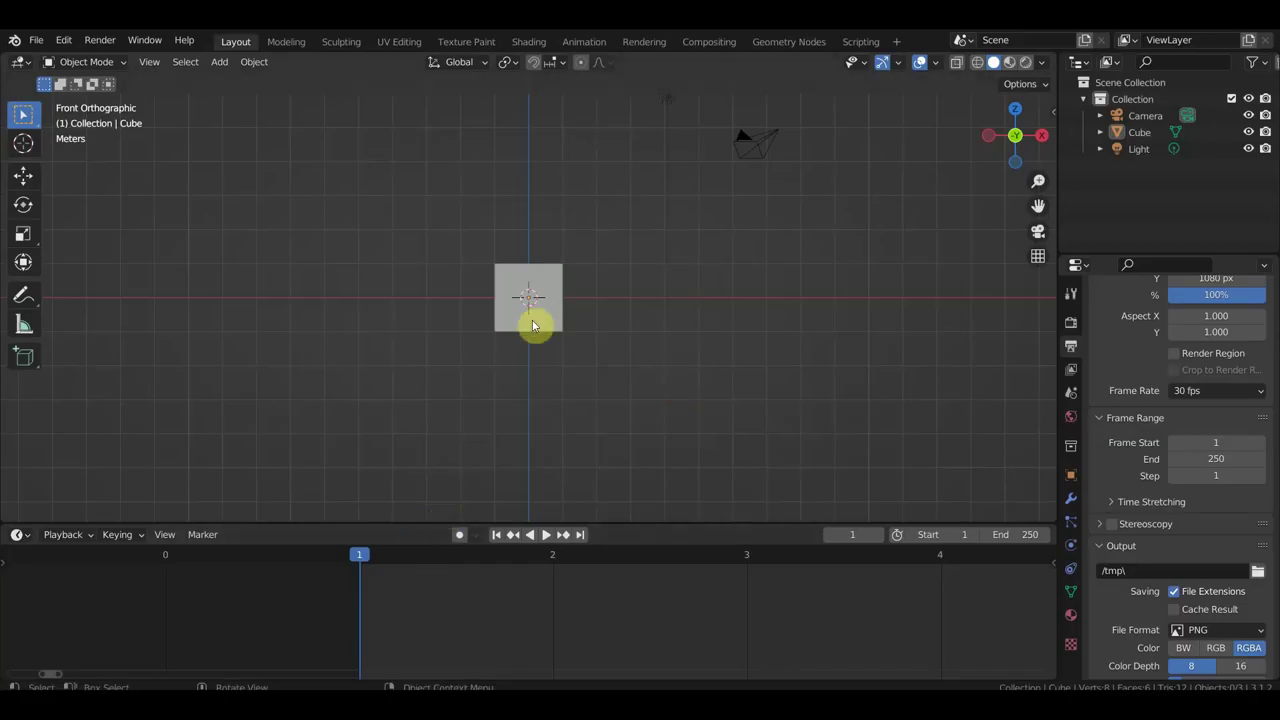
click(537, 323)
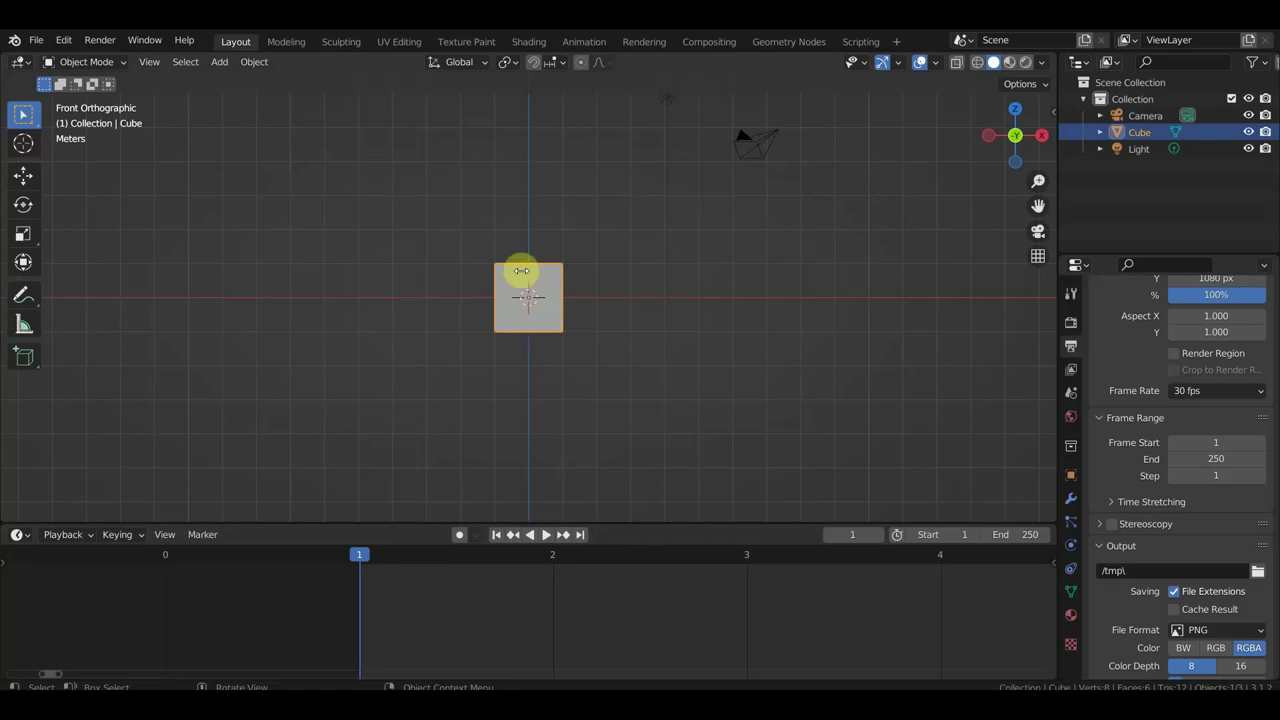
Raise the cube slightly, move it to the left, and keyframe its location at frame 1
click(23, 175)
drag(531, 231, 535, 188)
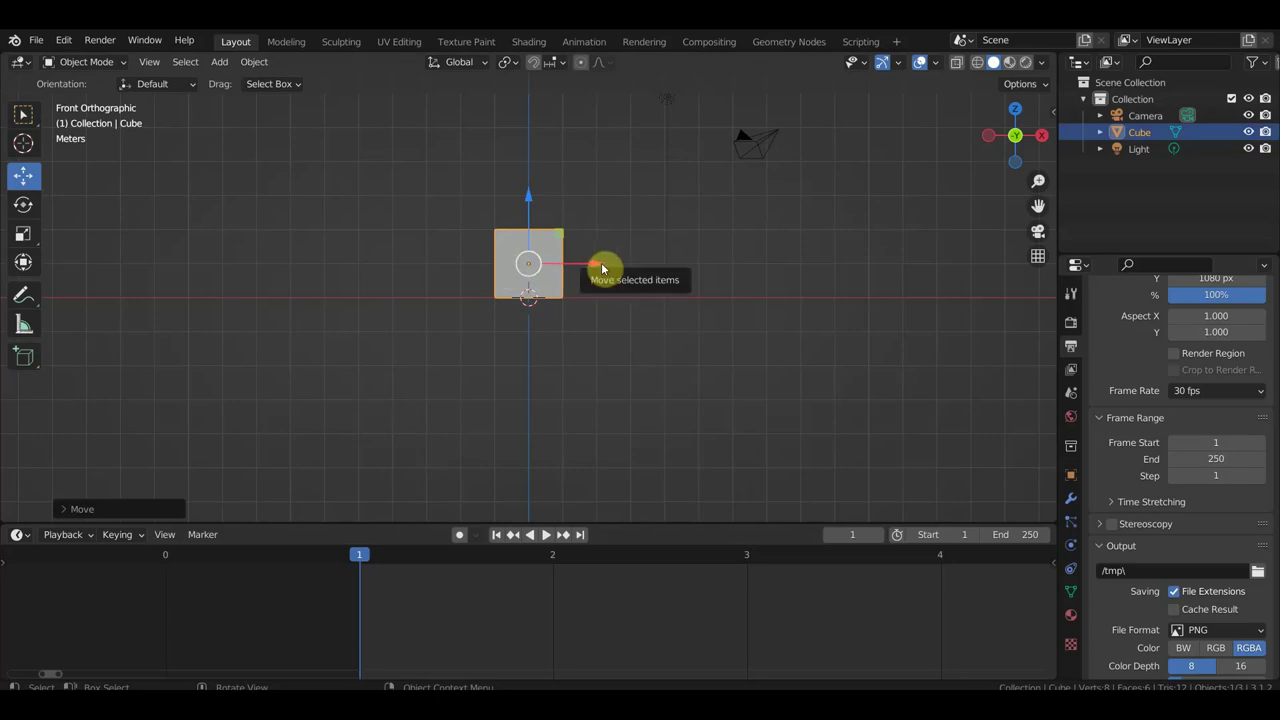
drag(601, 262, 300, 265)
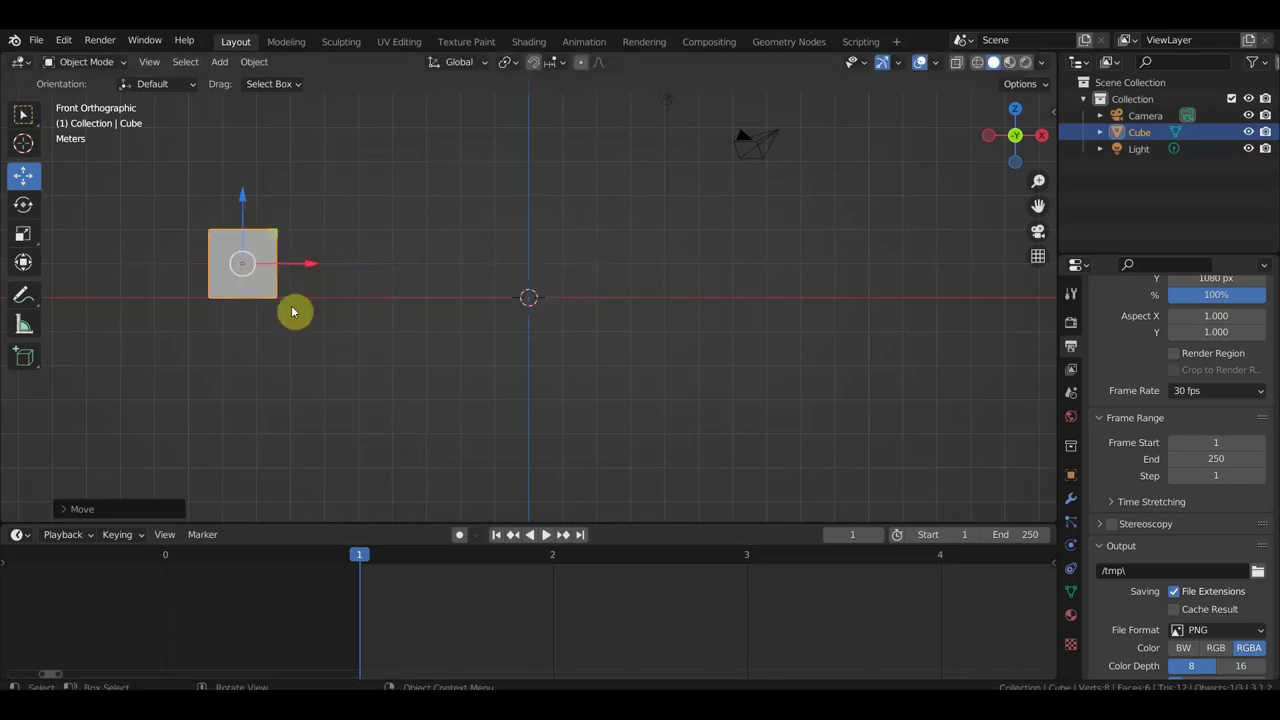
key(i)
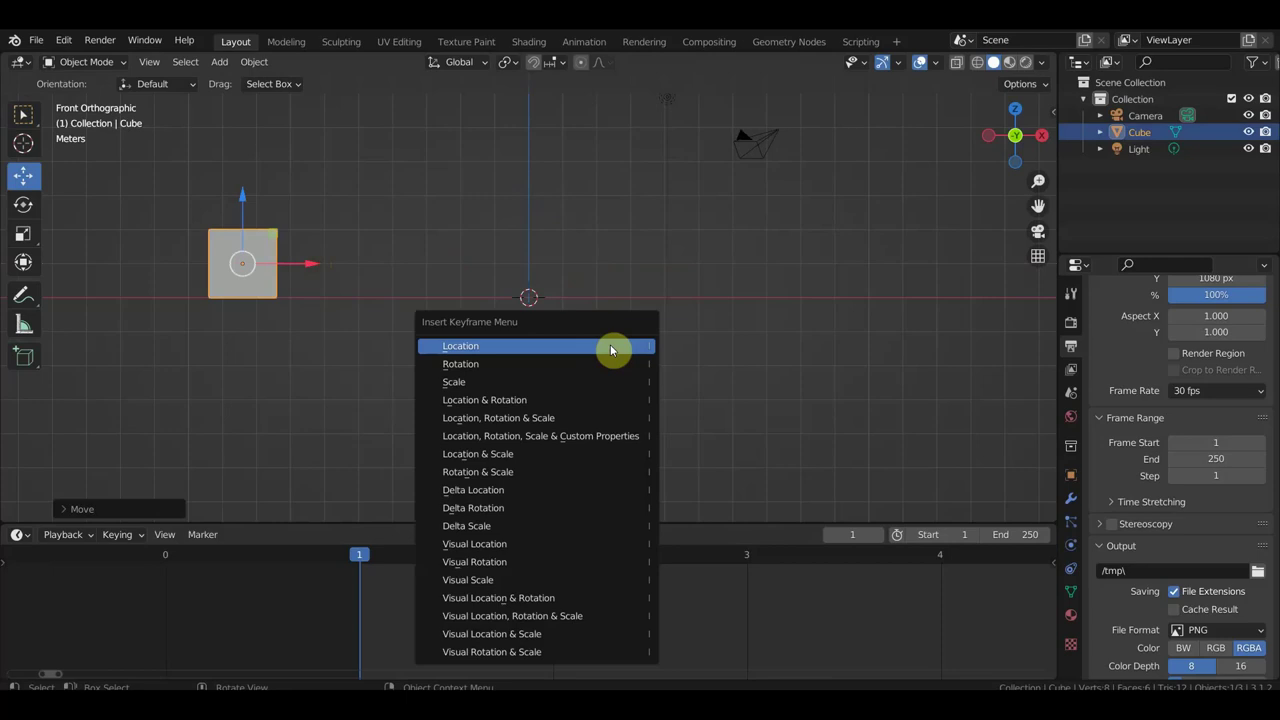
click(543, 405)
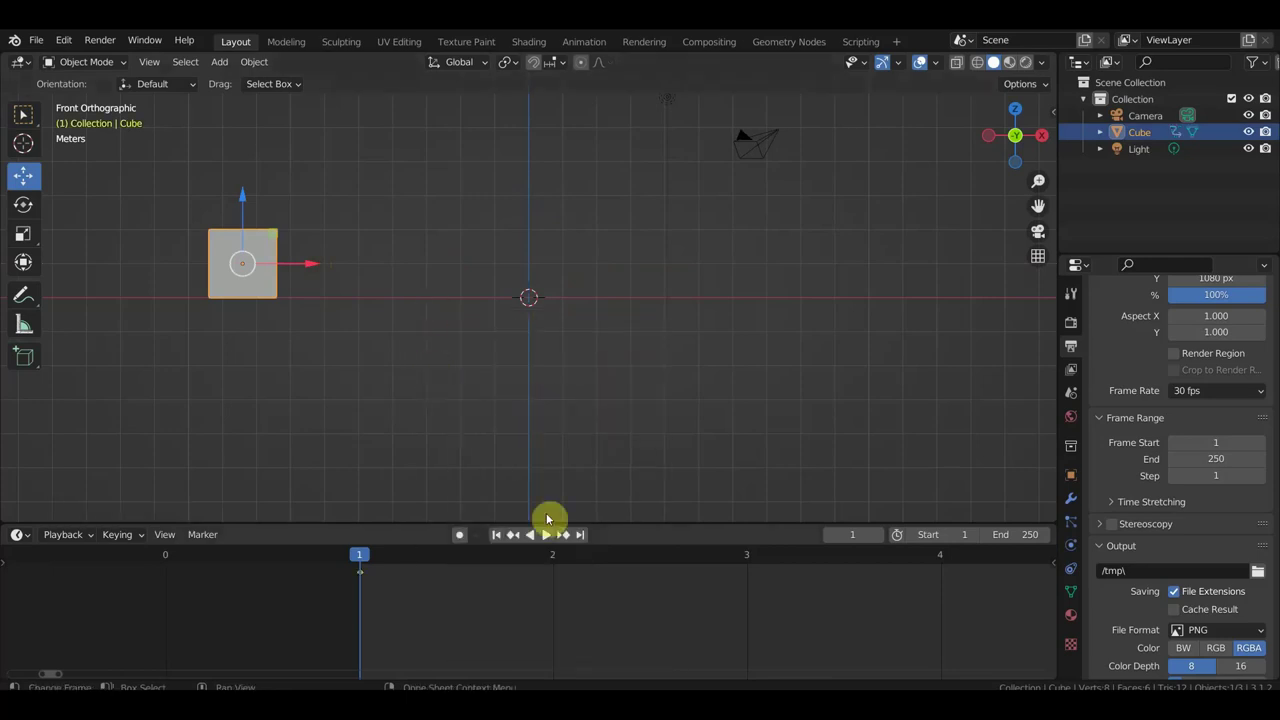
At frame 2, slide the cube back toward the centre and keyframe it
click(556, 558)
drag(314, 265, 601, 310)
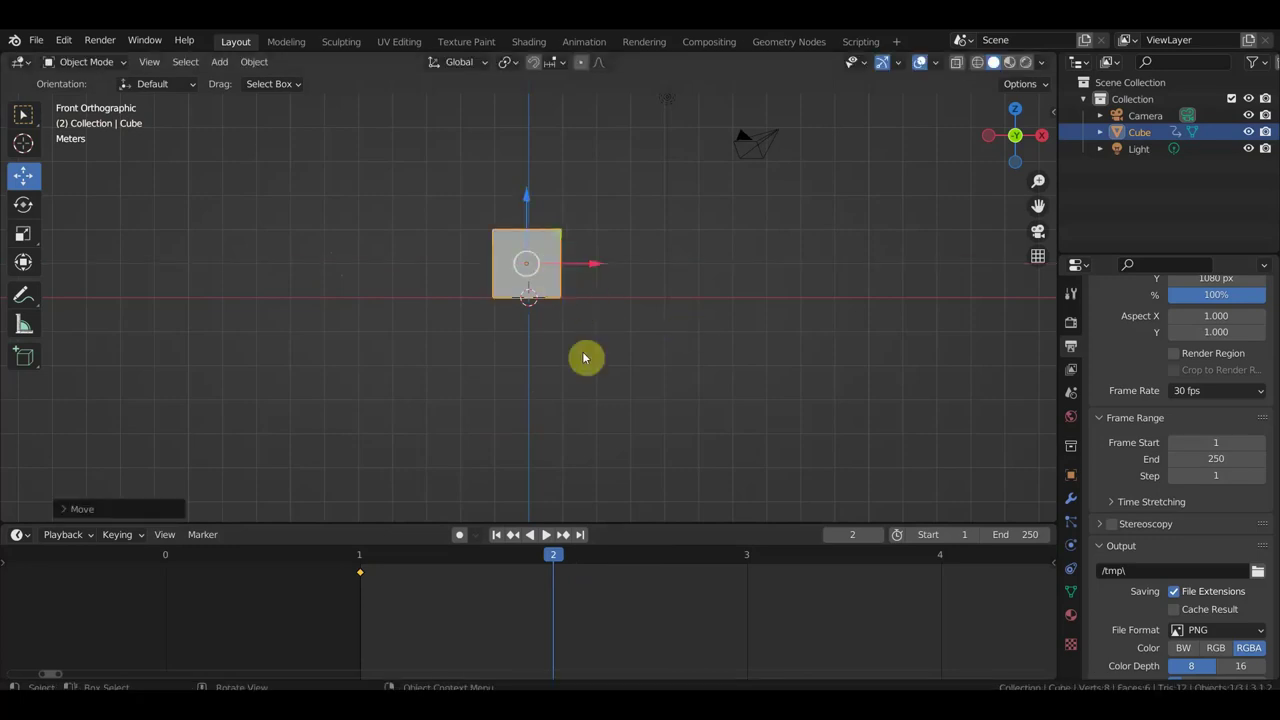
key(i)
click(584, 357)
At frame 3, move the cube further right and key its location and rotation
click(747, 556)
drag(597, 268, 867, 324)
key(i)
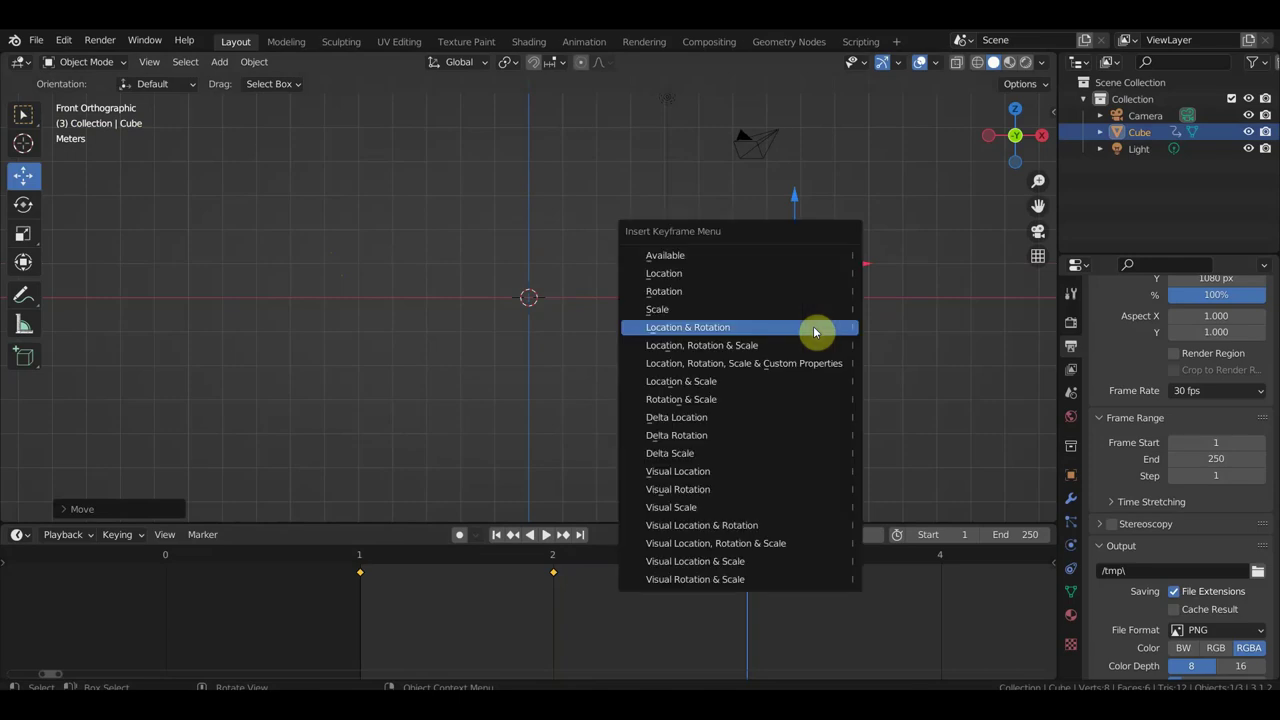
click(815, 333)
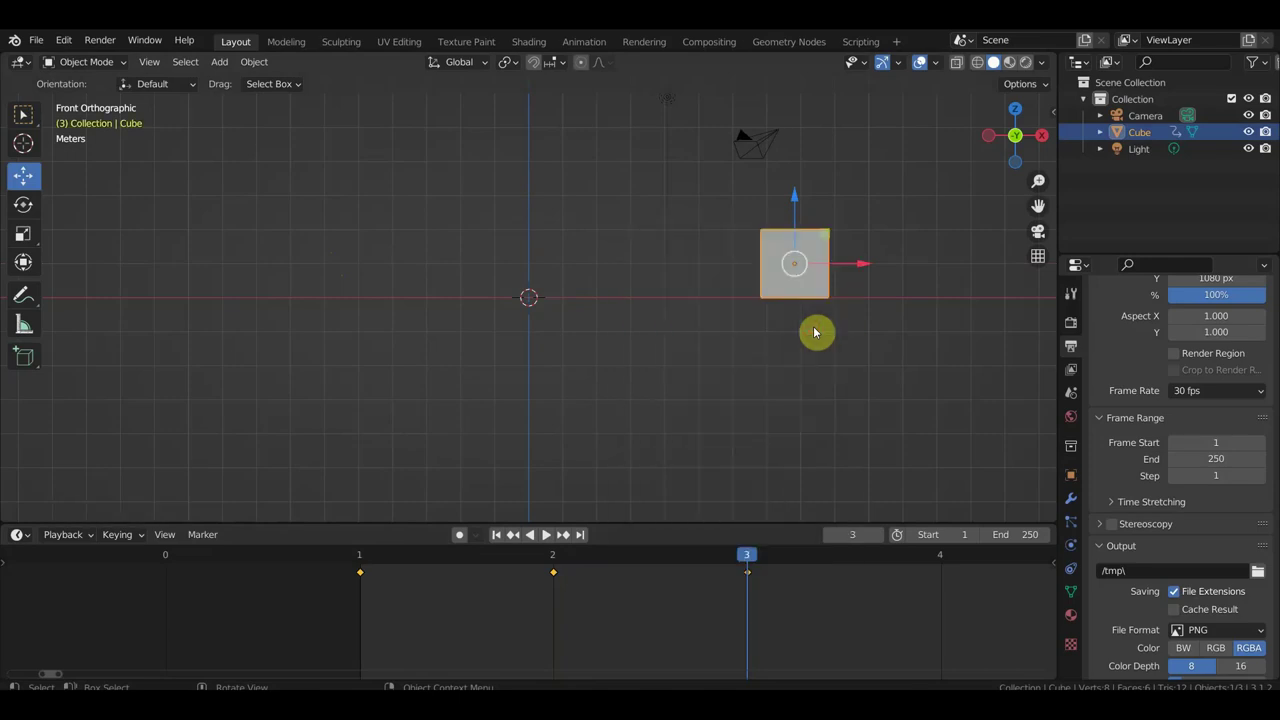
click(555, 568)
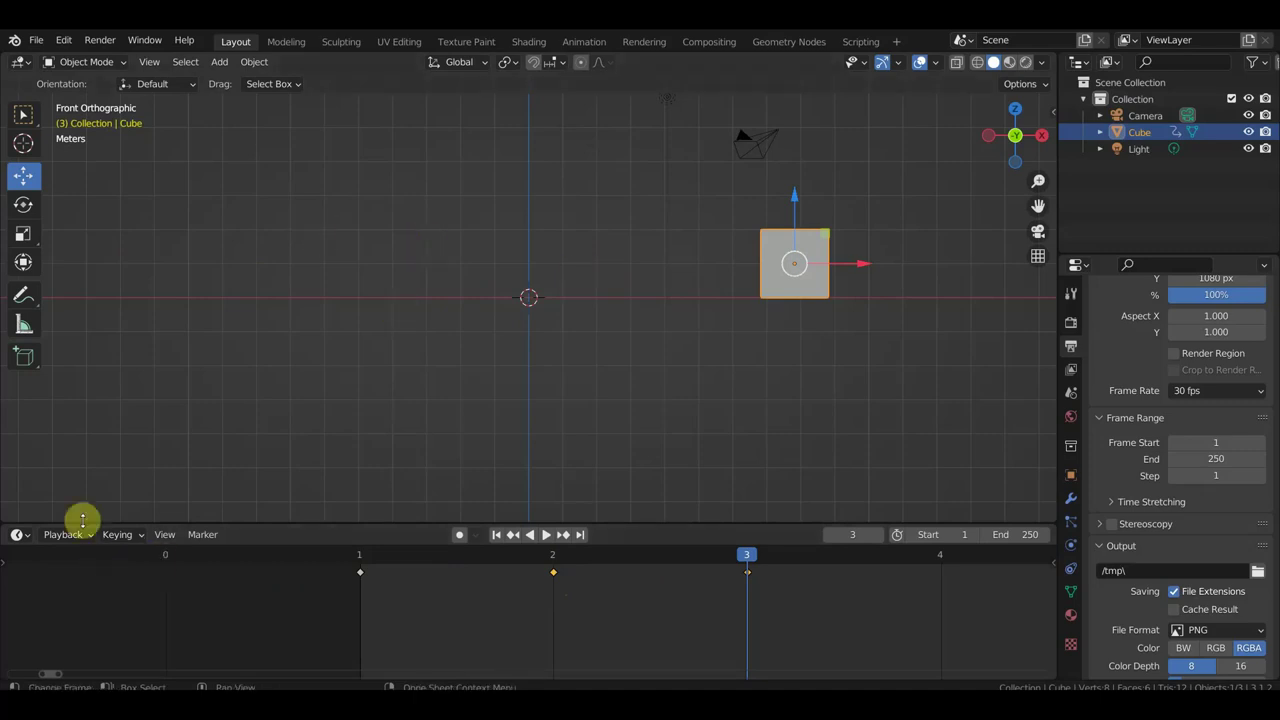
Enable Show Subframes in the Timeline's Playback settings
click(139, 538)
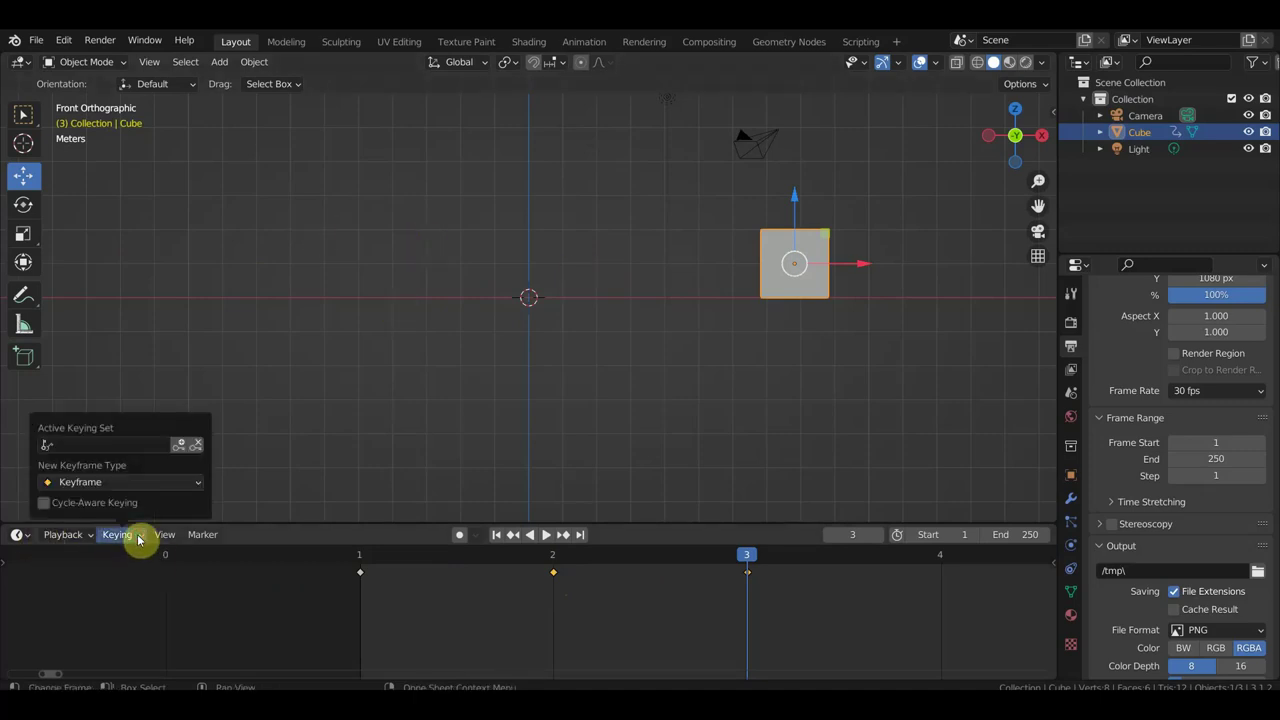
click(82, 540)
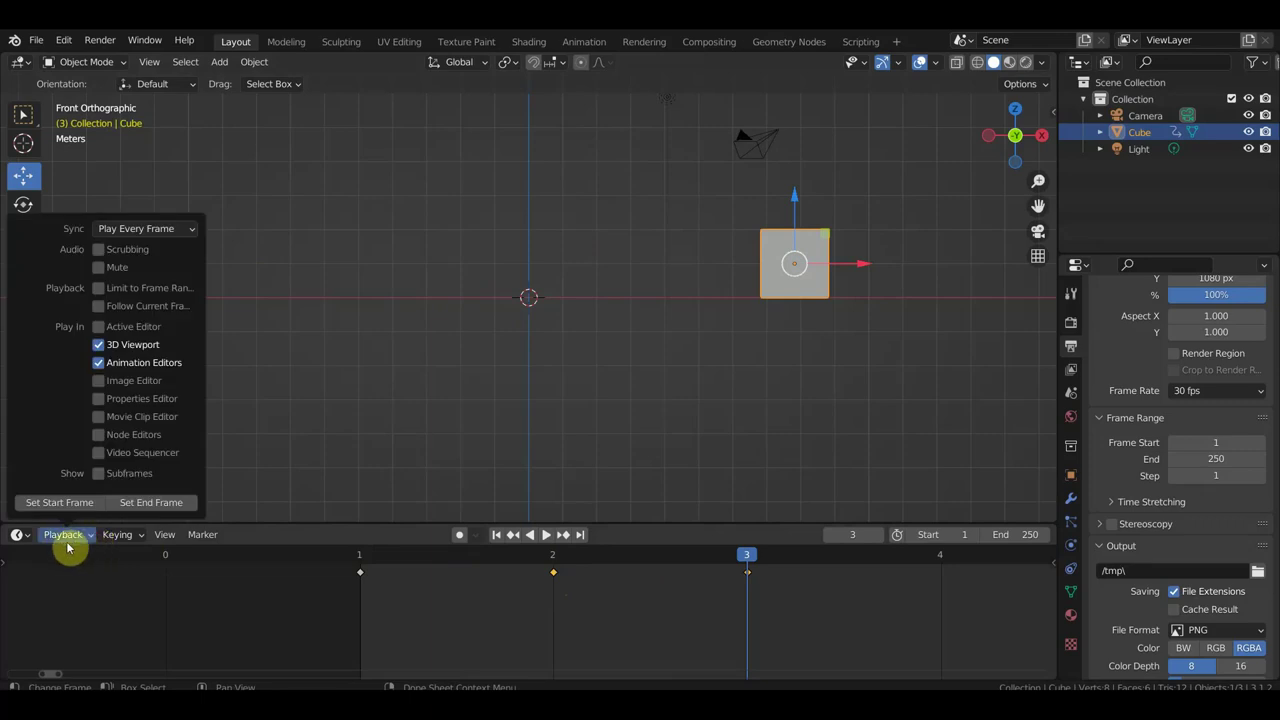
click(99, 474)
key(Escape)
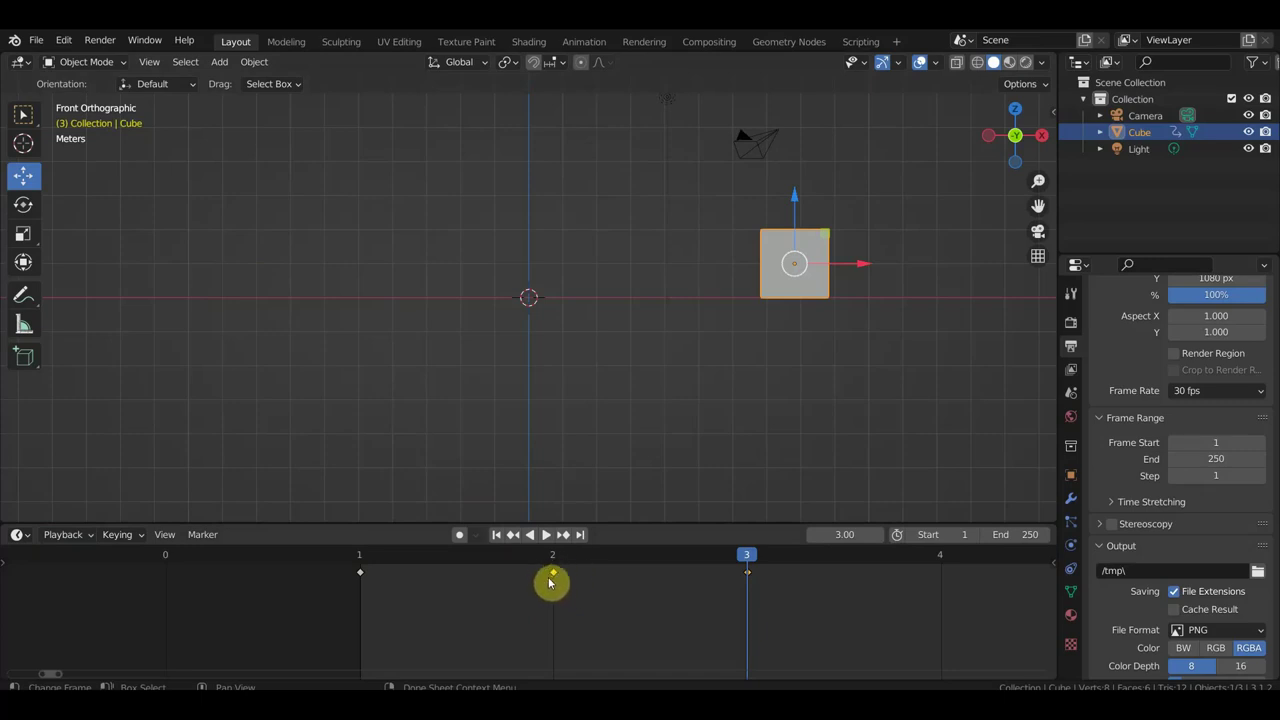
Drag the frame-2 keyframe left onto a subframe between frames 1 and 2
drag(549, 582, 631, 582)
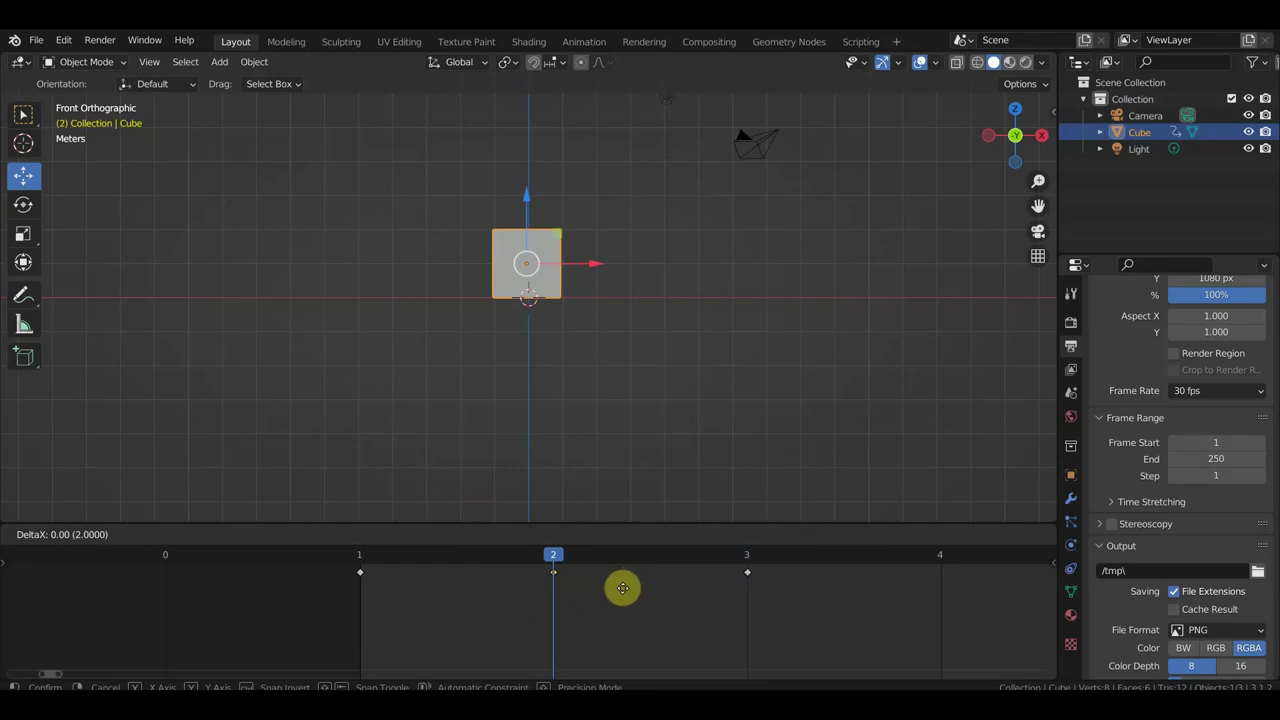
mouse_move(622, 588)
mouse_down()
mouse_move(636, 597)
mouse_move(483, 603)
mouse_move(674, 603)
mouse_move(506, 605)
mouse_up()
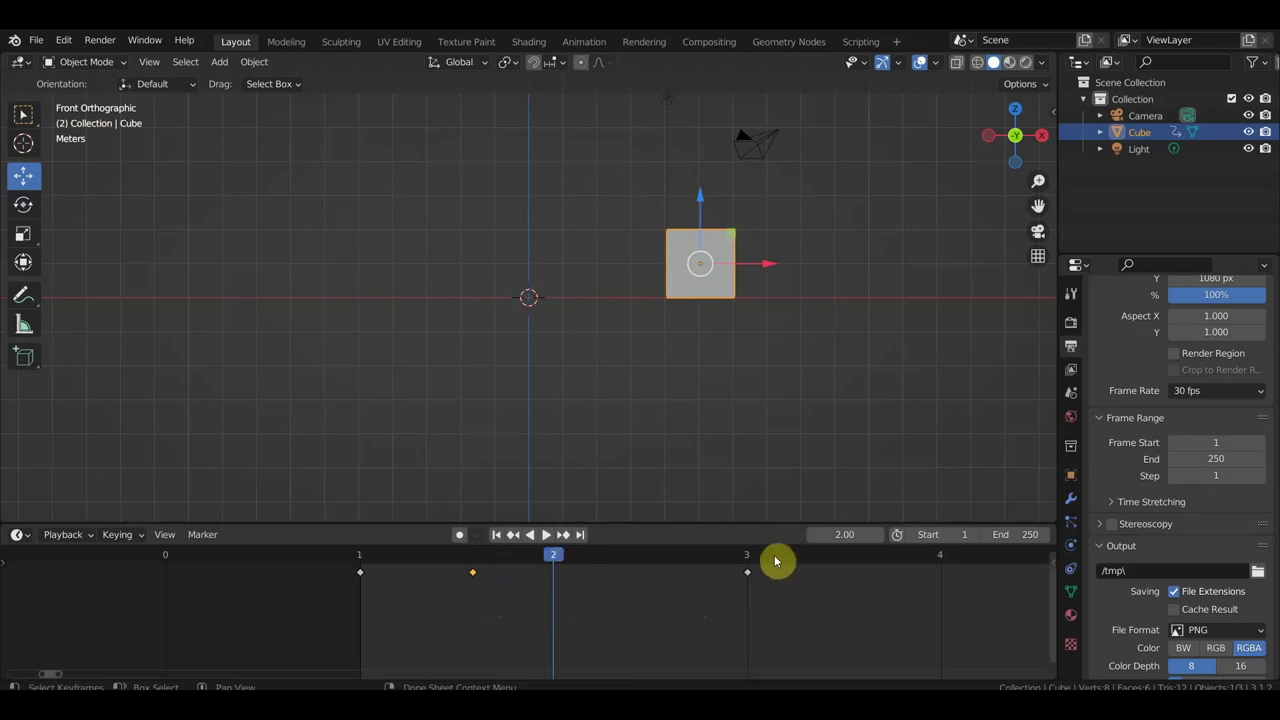
click(1020, 534)
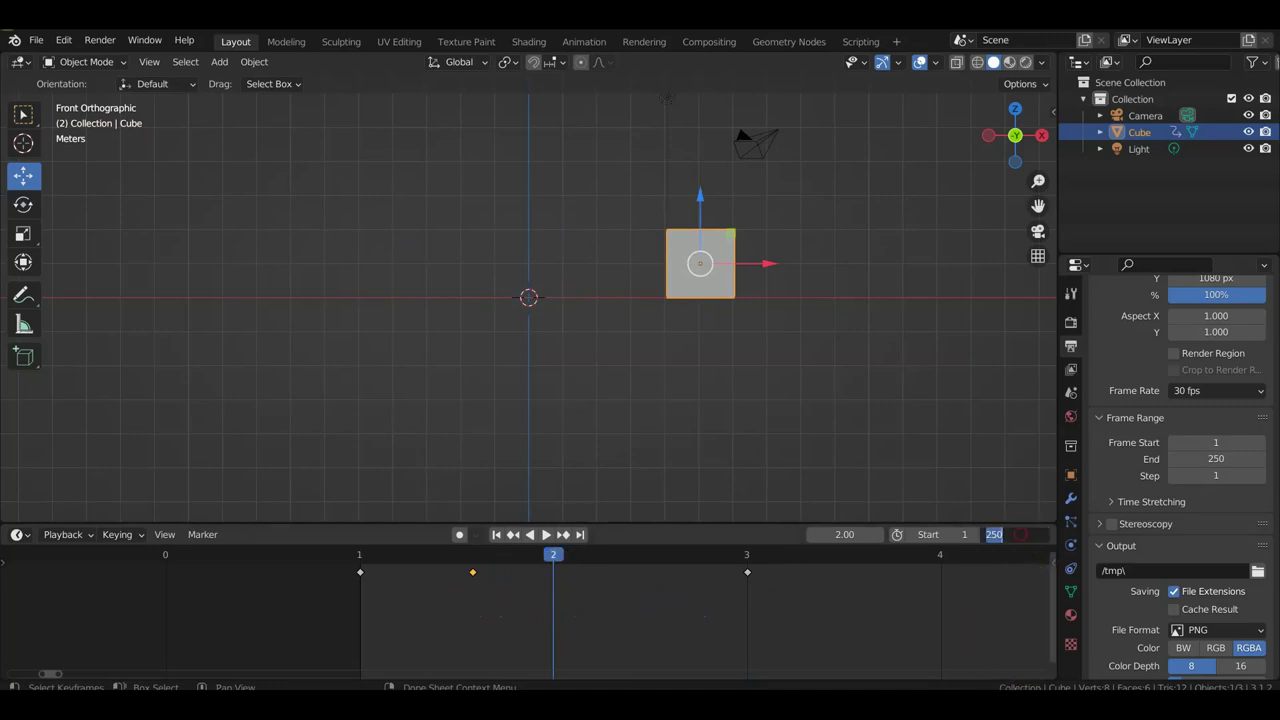
text(3)
Set the end frame to 3 and play the animation
key(Return)
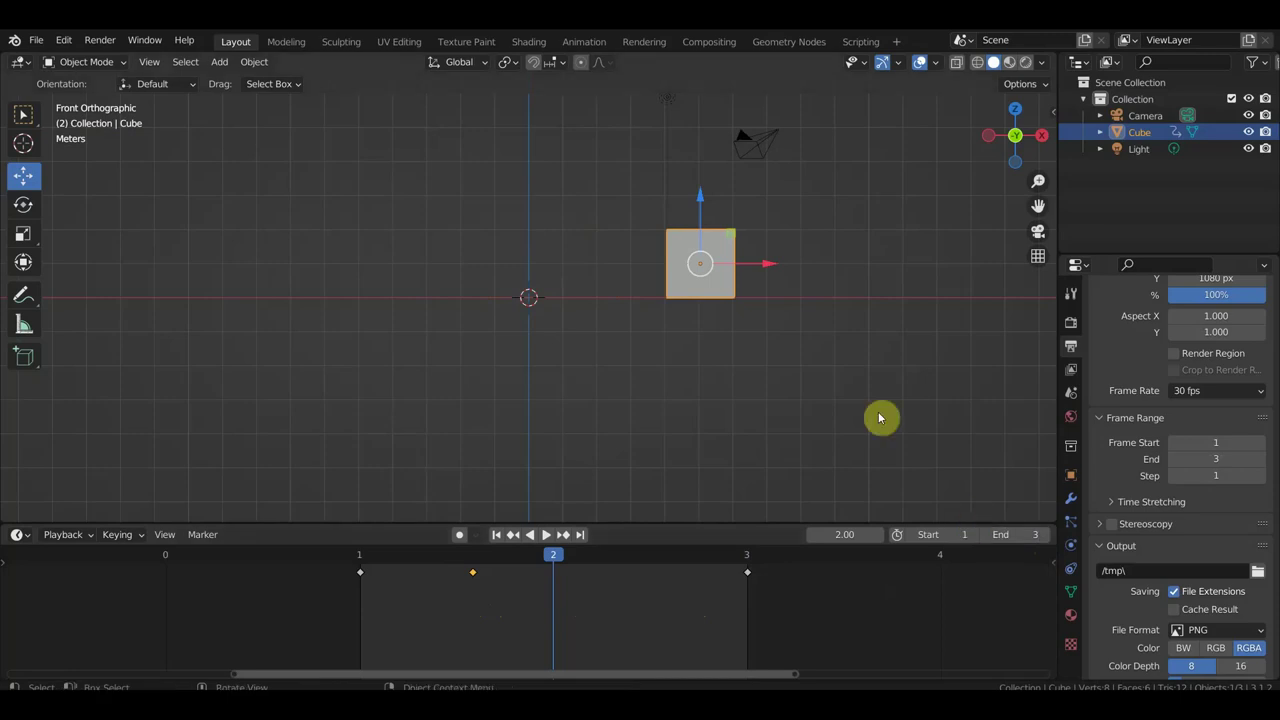
key(space)
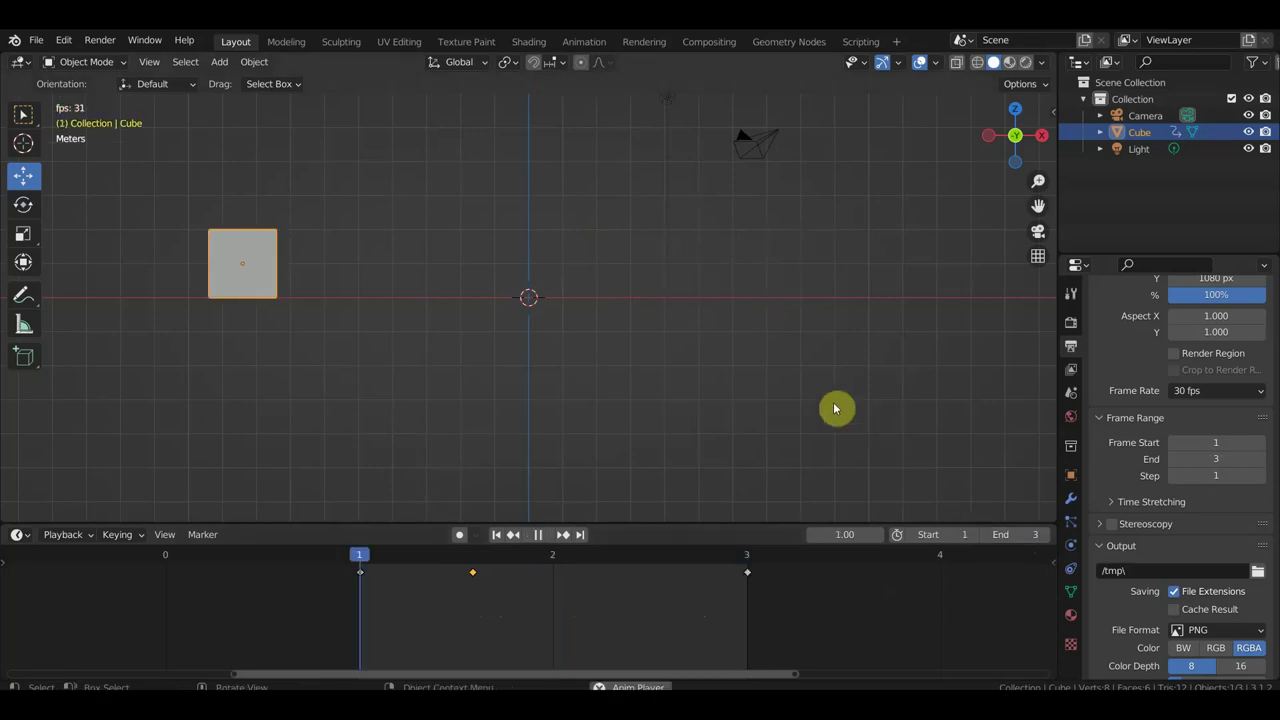
key(space)
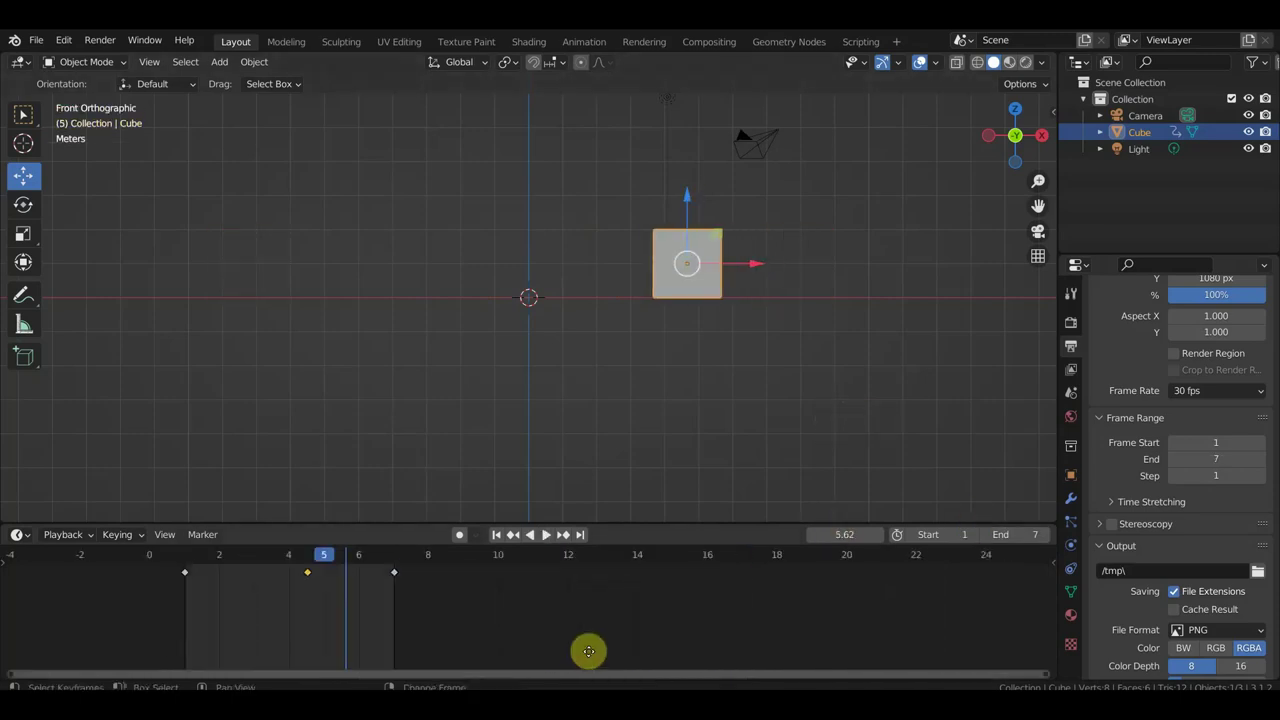
Move the last keyframe to frame 24, set the end frame to 24, and play
shift+drag(428, 603, 382, 563)
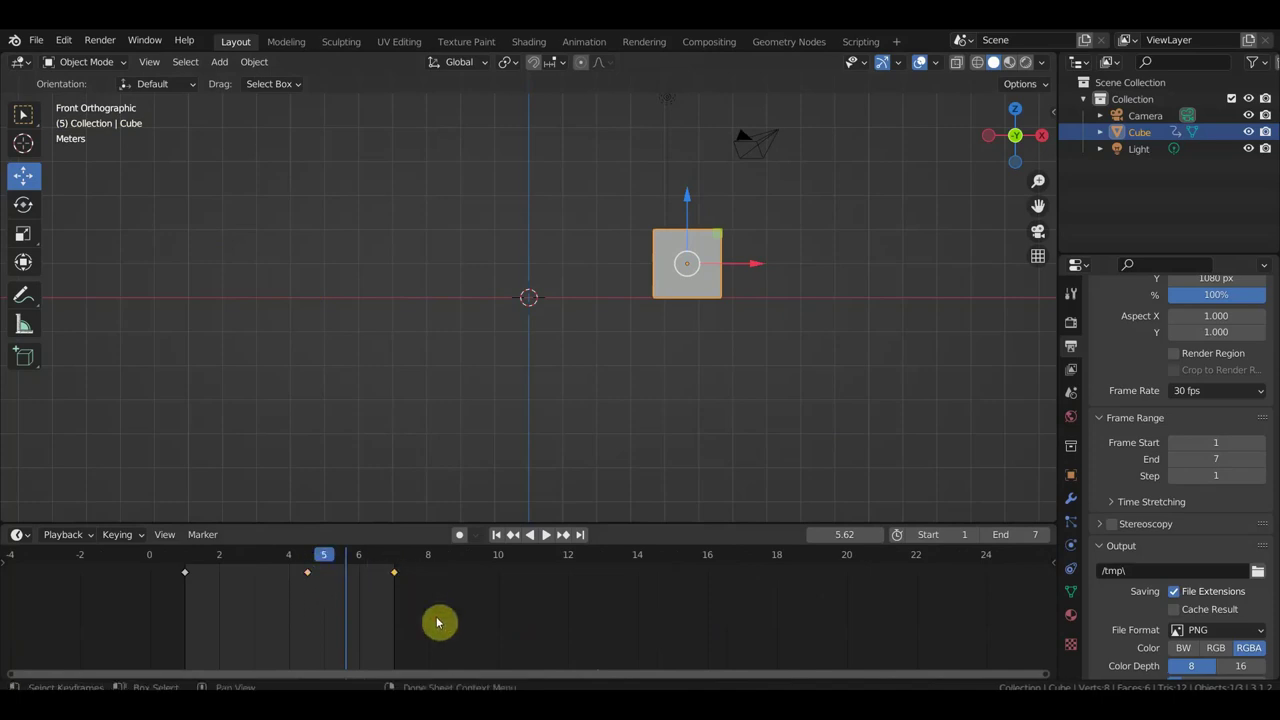
key(g)
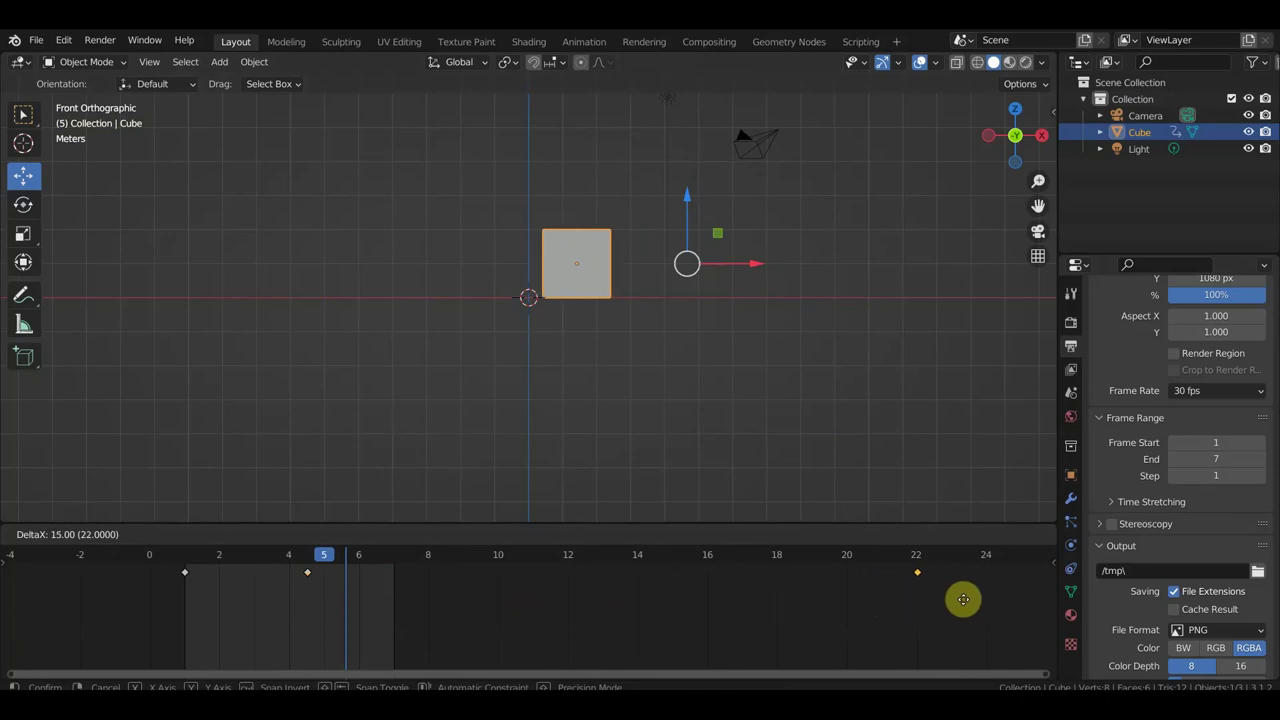
click(1025, 603)
click(1023, 534)
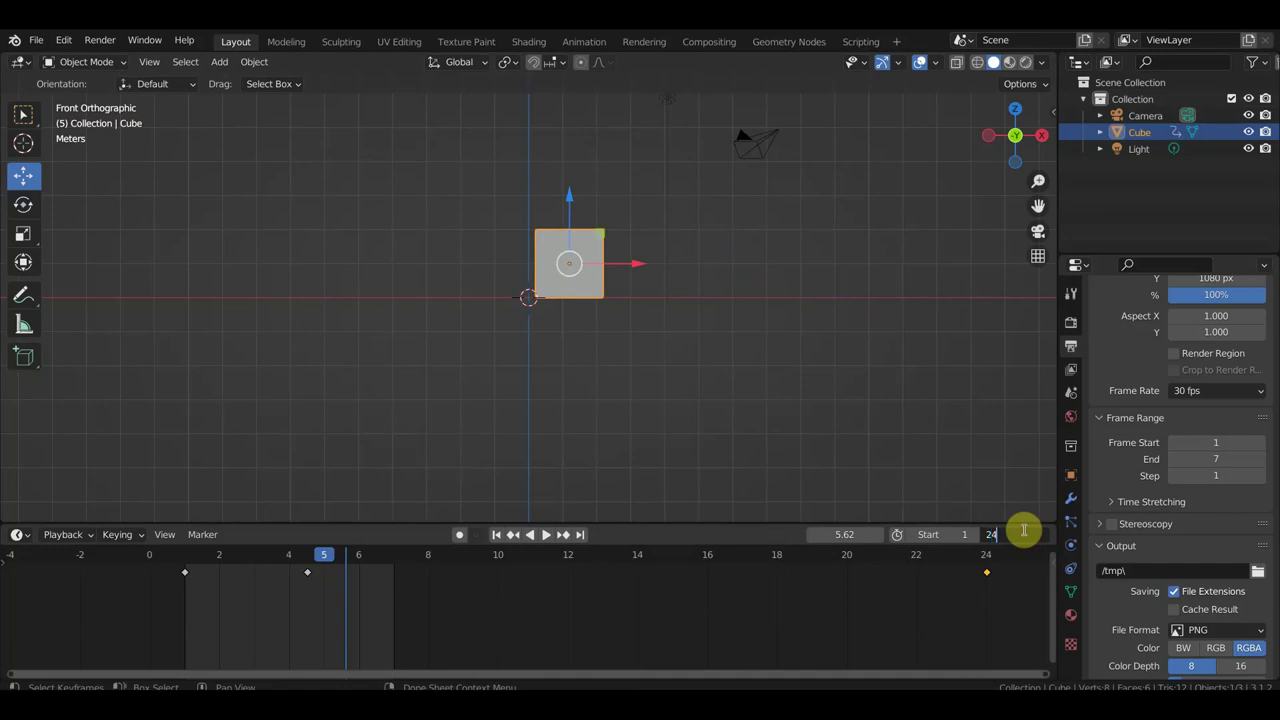
key(Return)
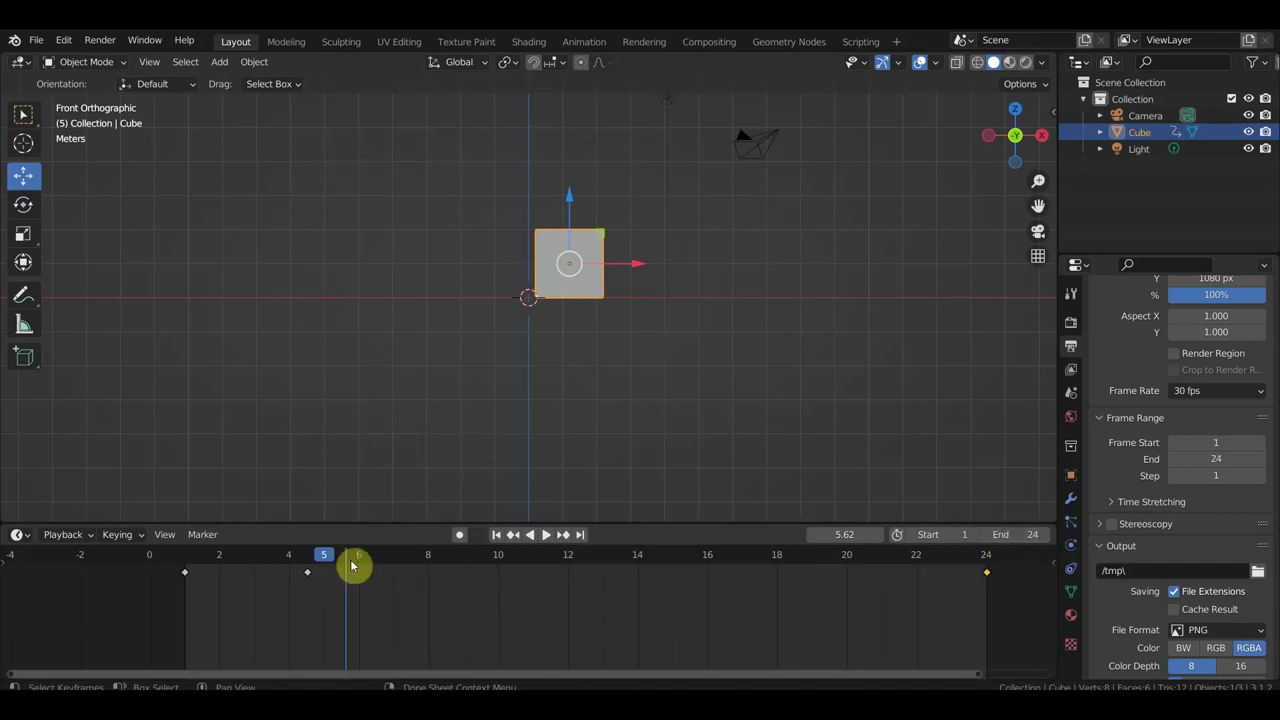
key(space)
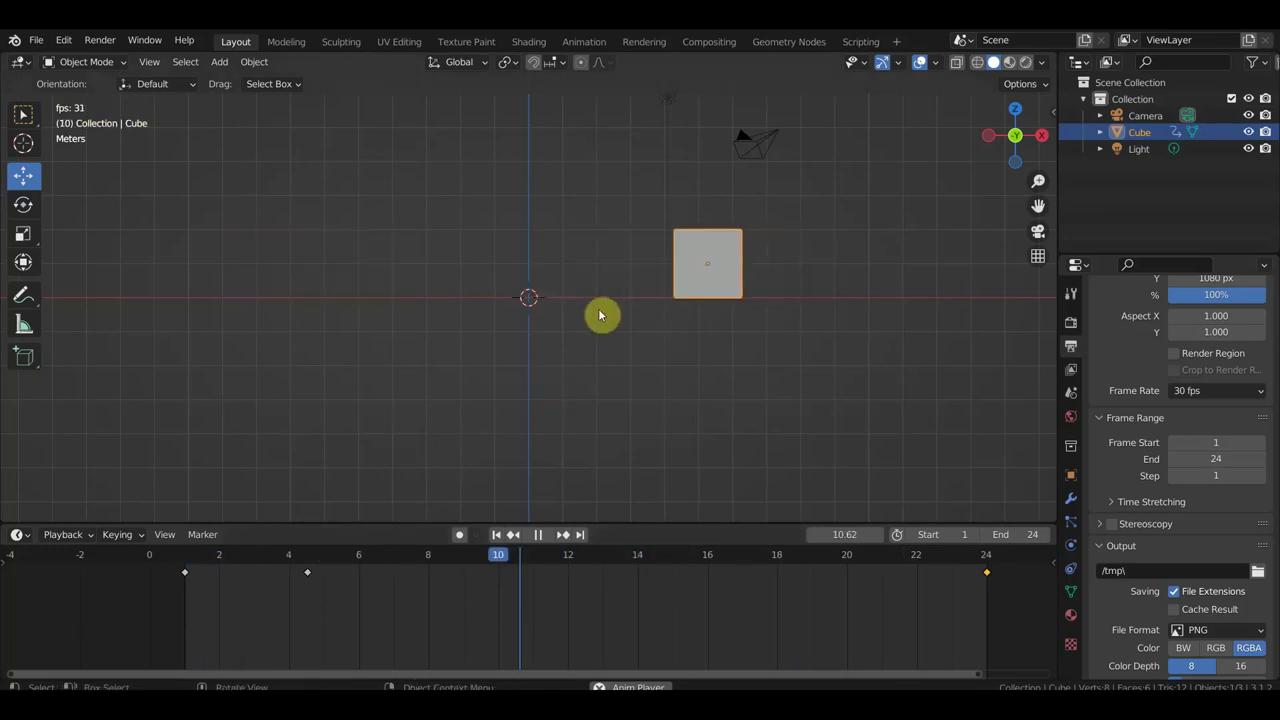
Select the keyframe near frame 4.5 and move it later in time
click(537, 534)
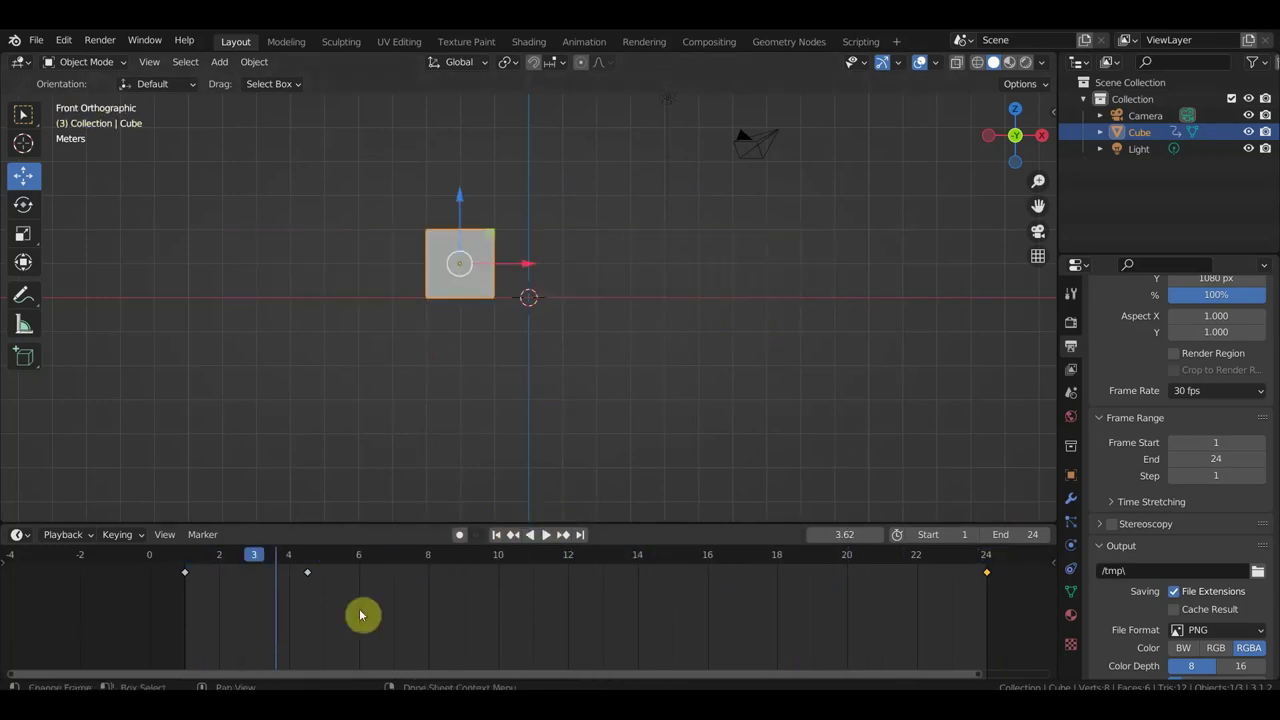
click(305, 571)
scroll(315, 590, up, 2)
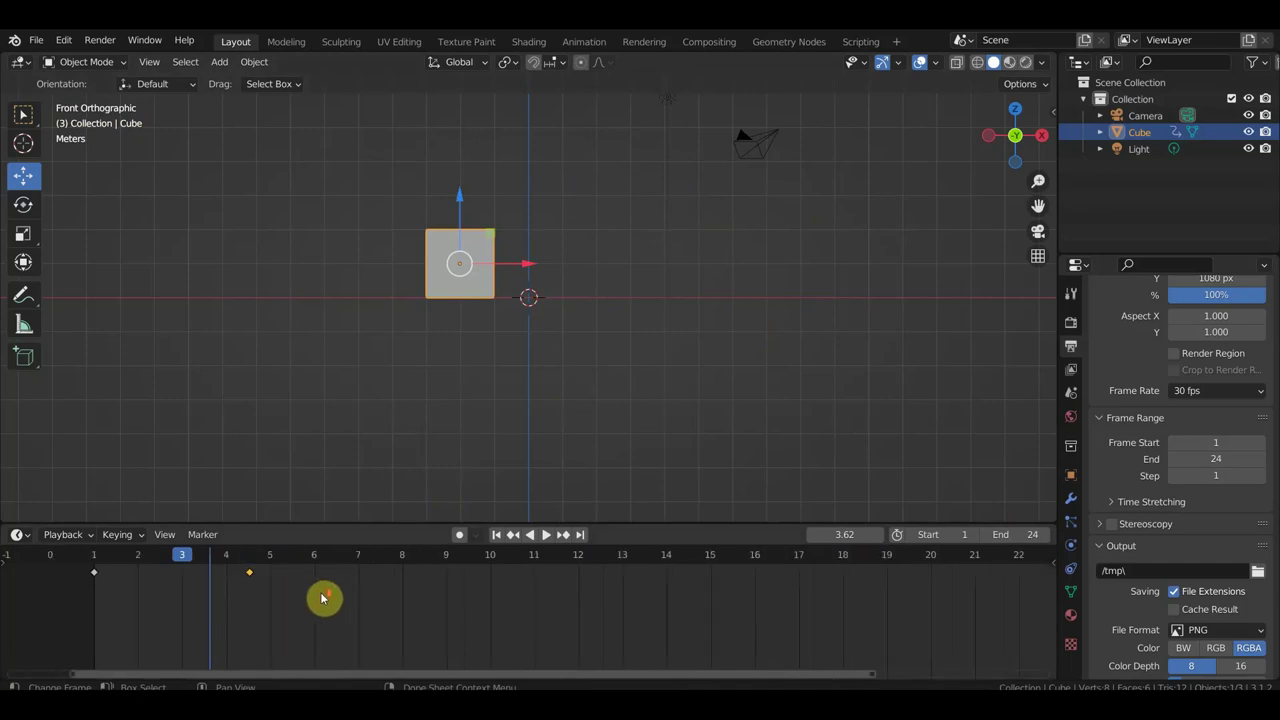
scroll(323, 597, up, 1)
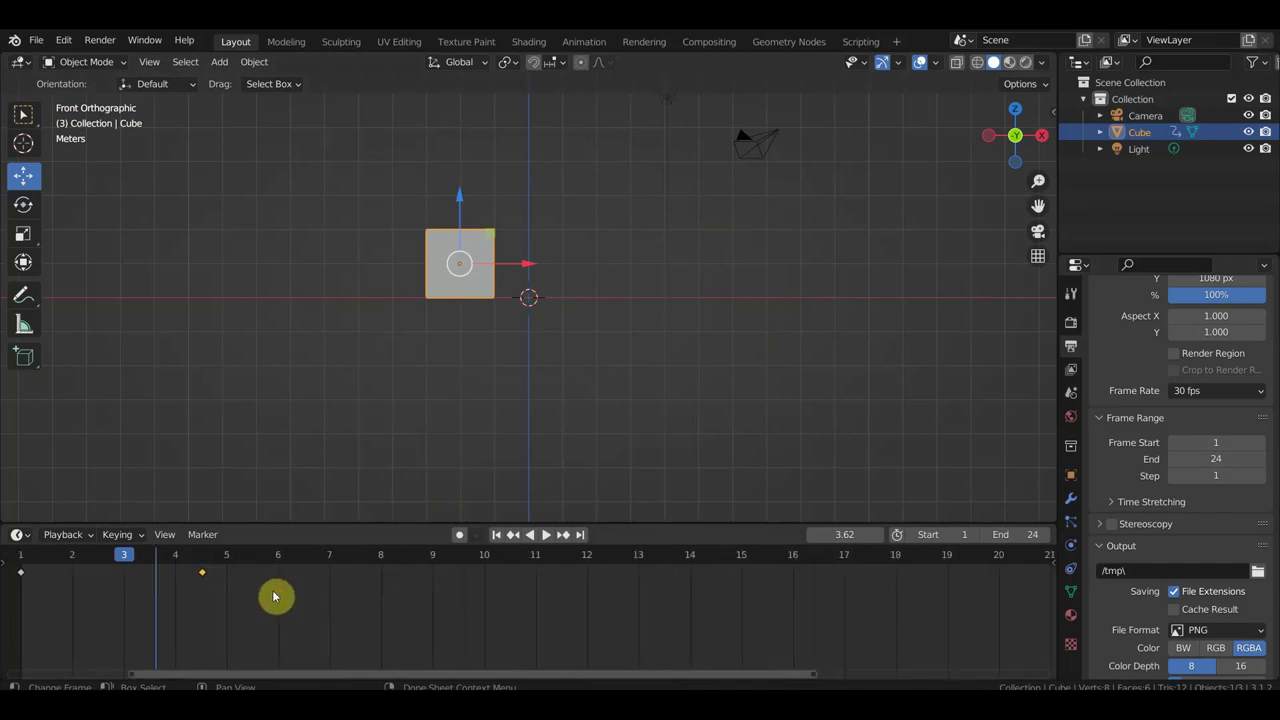
click(201, 560)
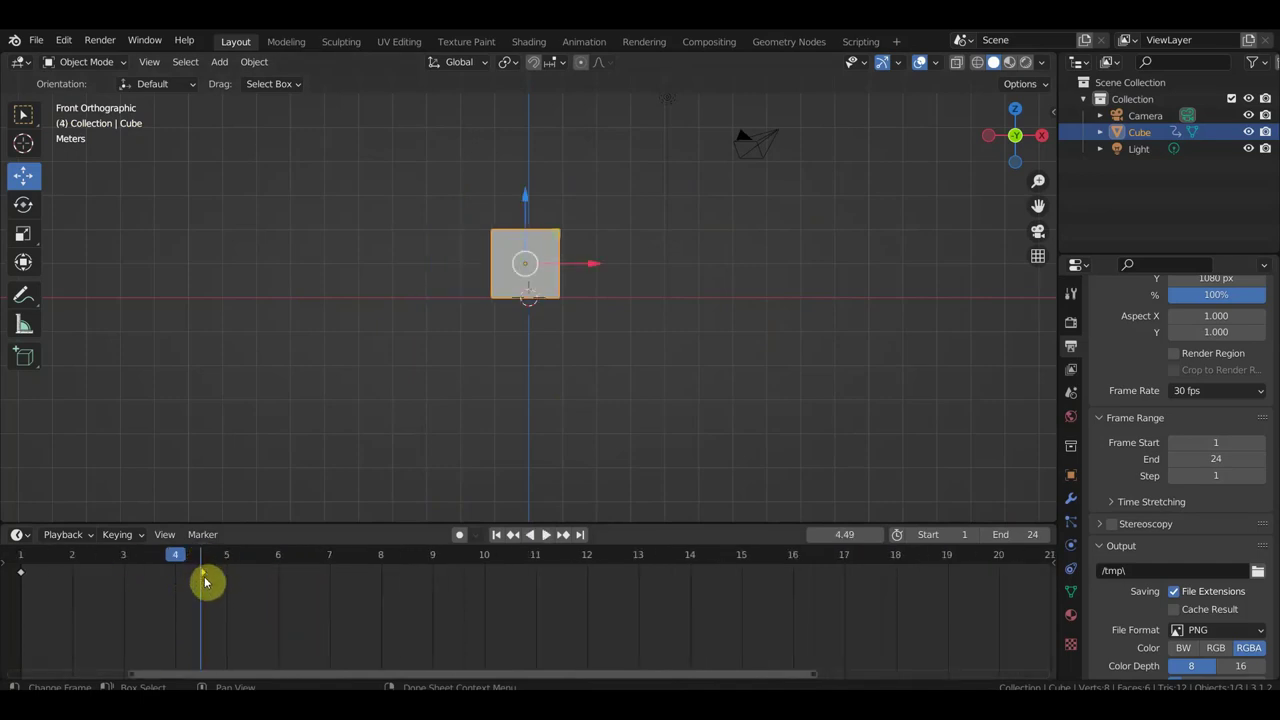
key(g)
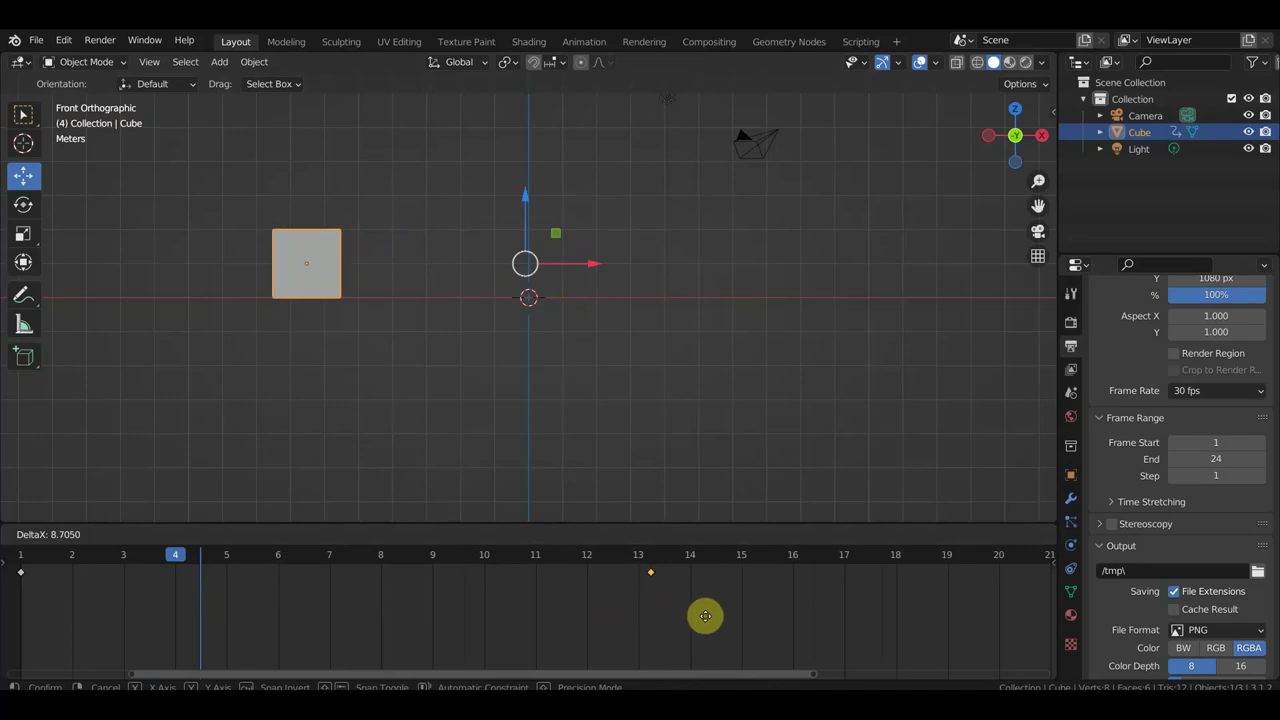
click(718, 620)
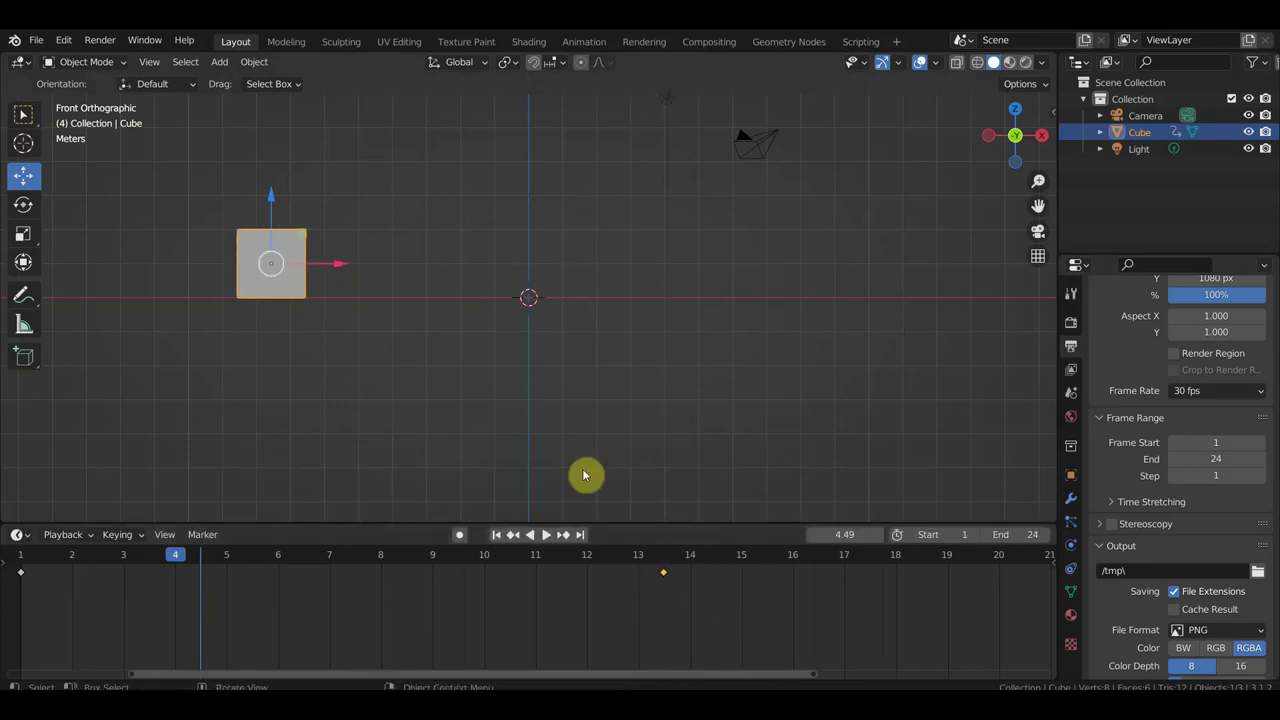
Zoom out the Timeline and play the animation to check the new timing
scroll(603, 463, down, 4)
scroll(615, 440, down, 3)
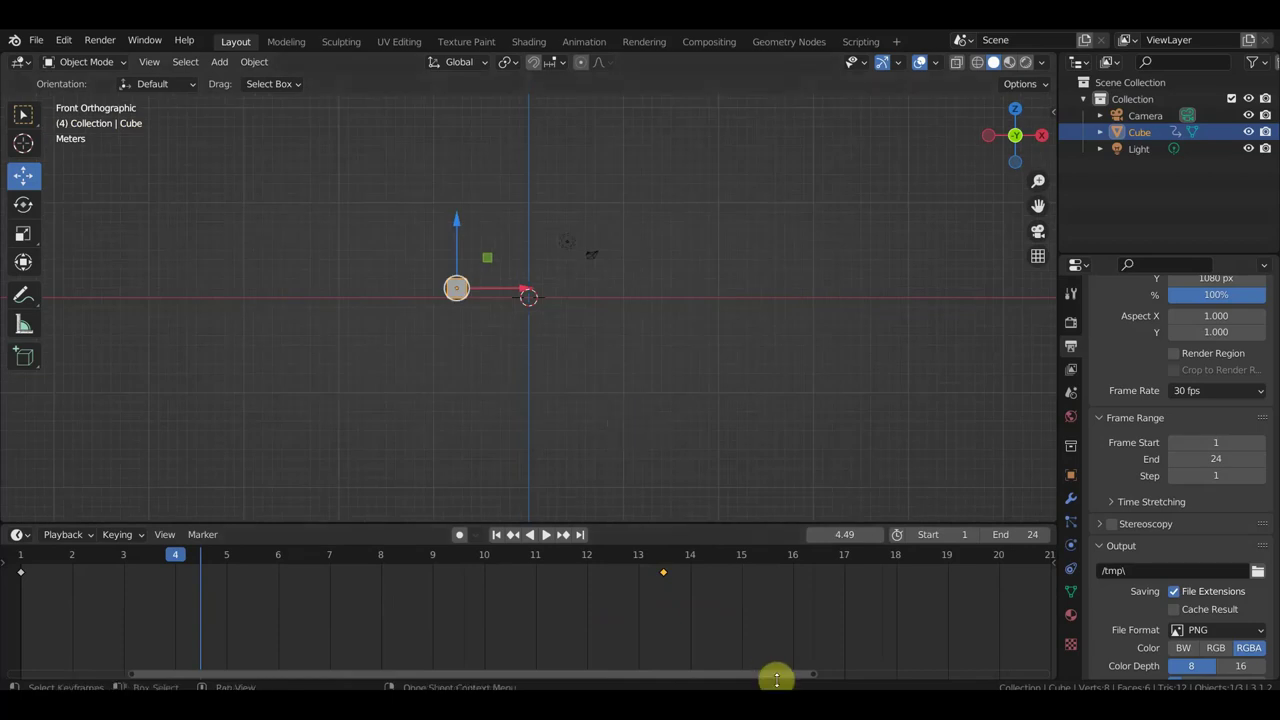
scroll(800, 640, down, 2)
middle_drag(820, 640, 686, 663)
key(space)
scroll(758, 372, up, 7)
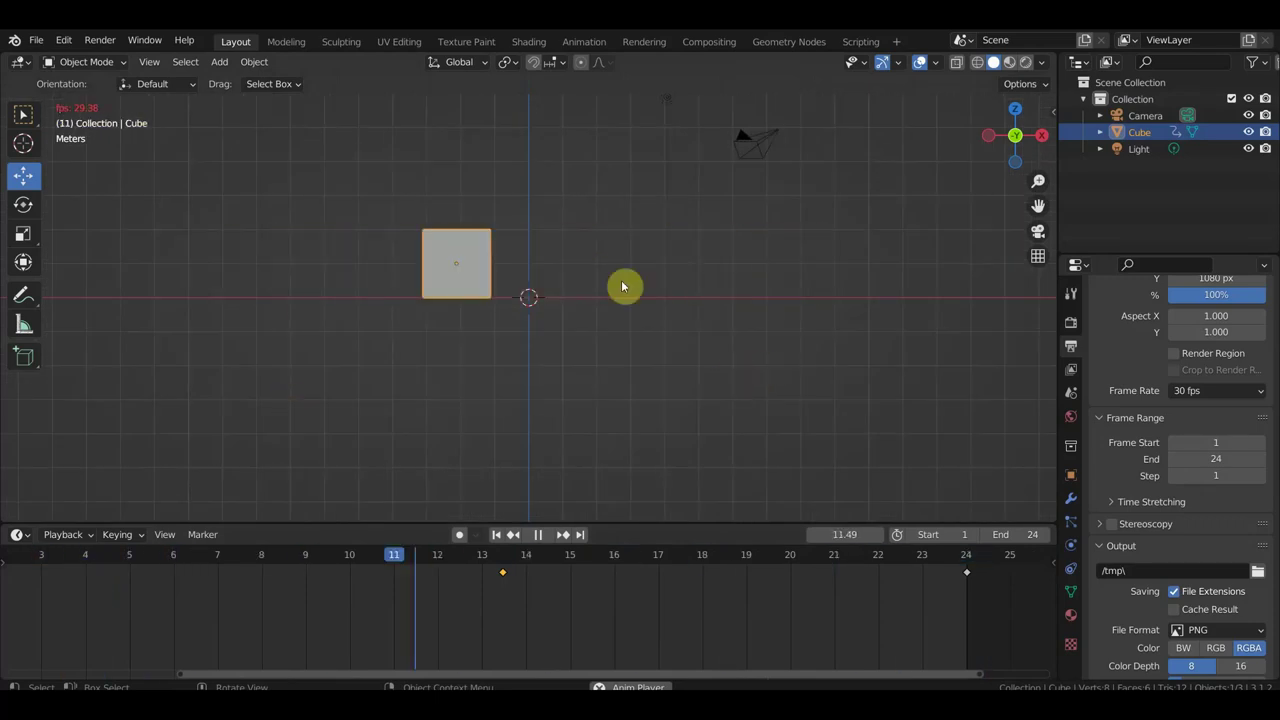
key(space)
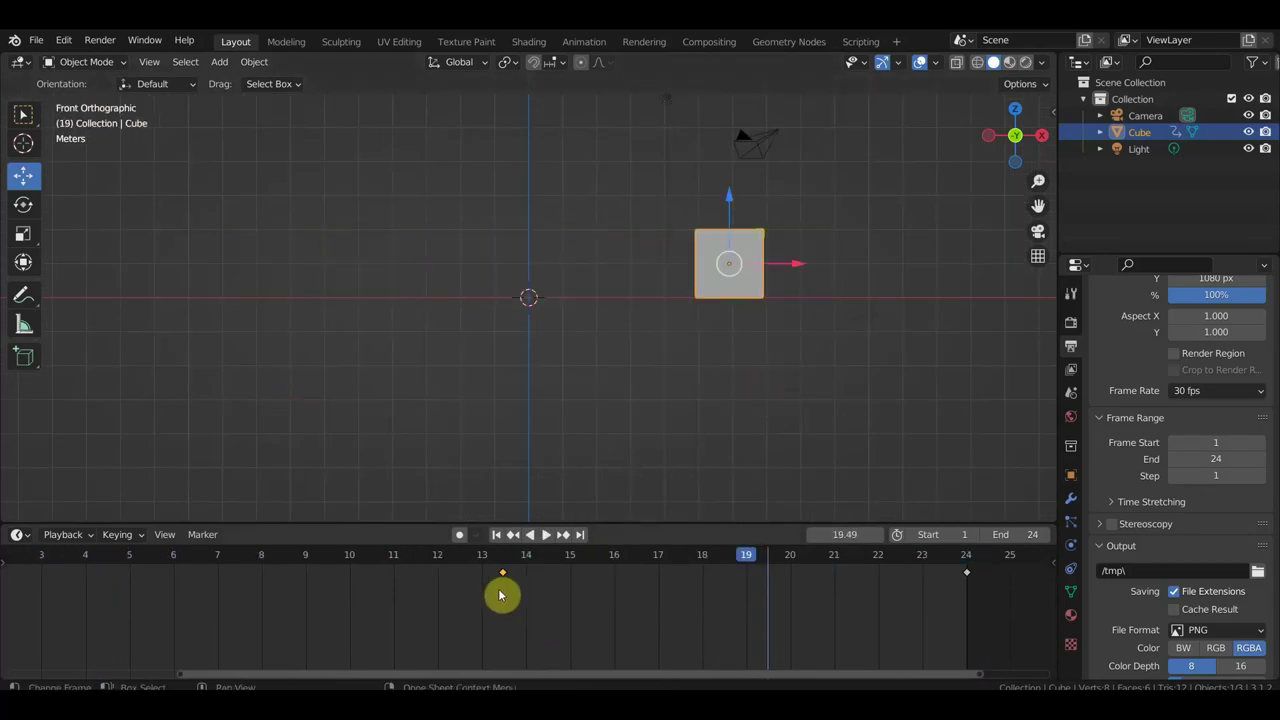
Reposition the middle keyframe in the Timeline and replay the animation to check it
scroll(500, 588, up, 1)
scroll(498, 585, up, 1)
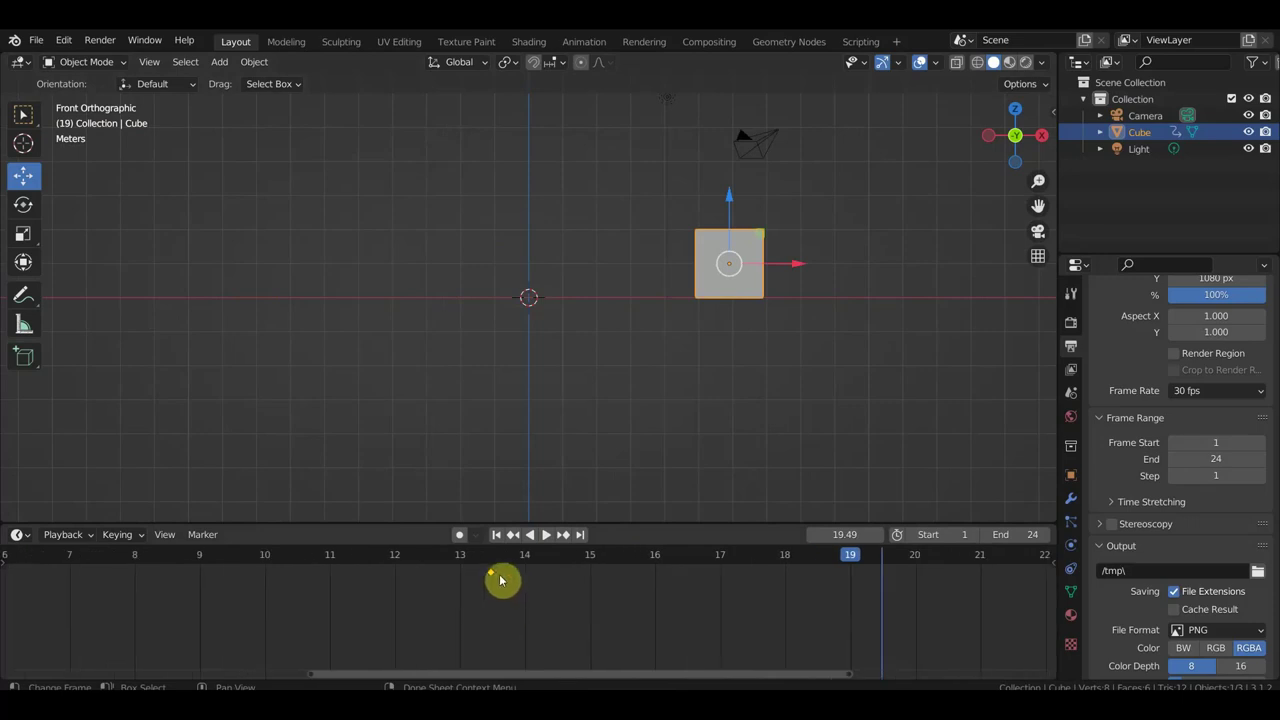
drag(500, 571, 532, 569)
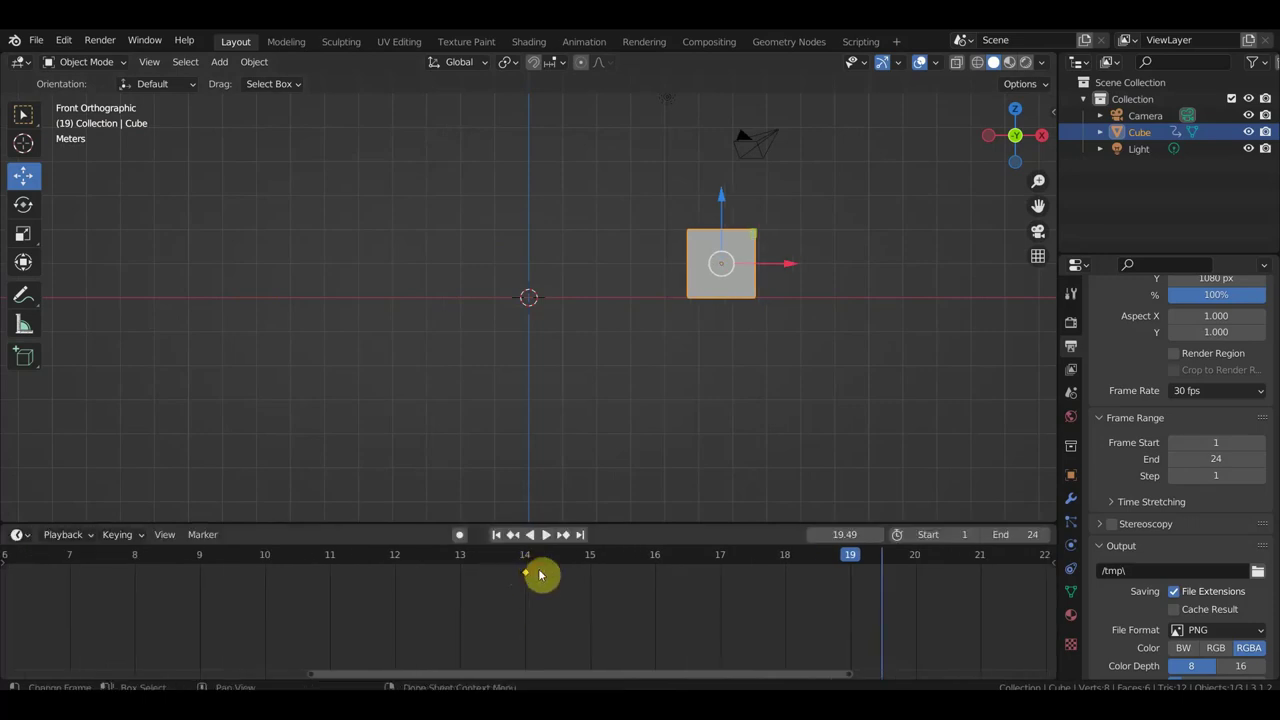
key(space)
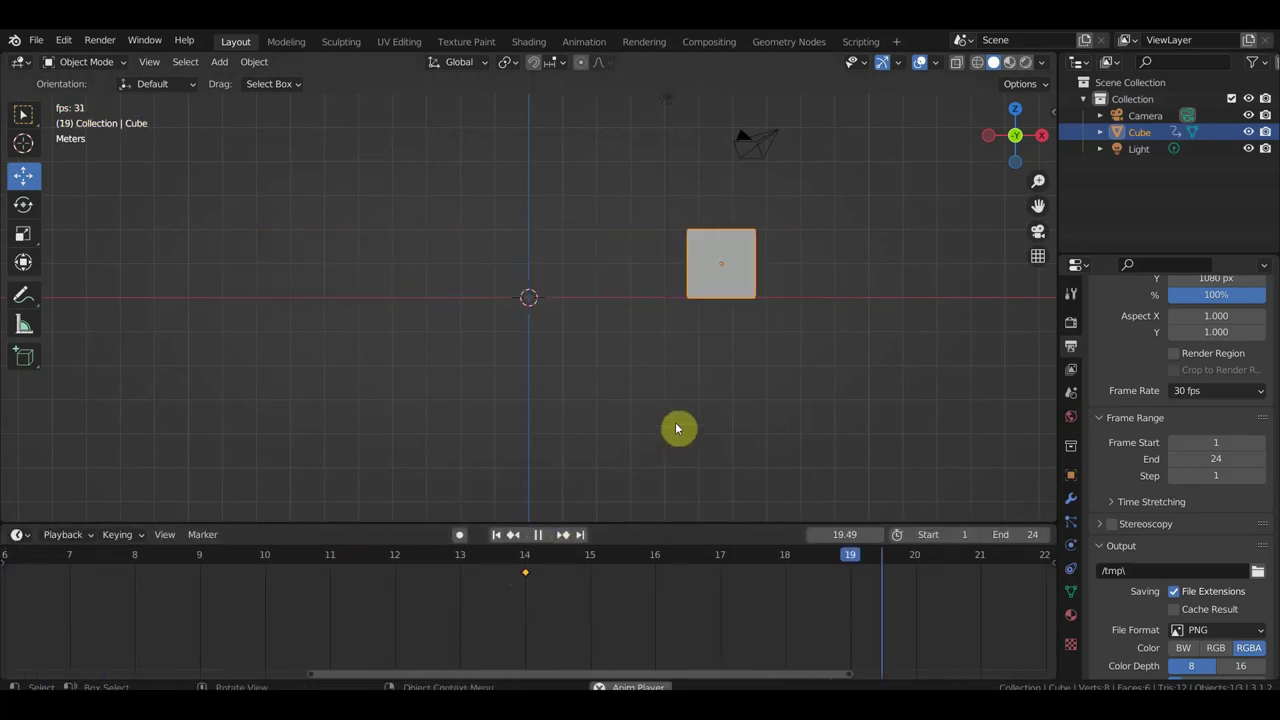
scroll(674, 591, down, 2)
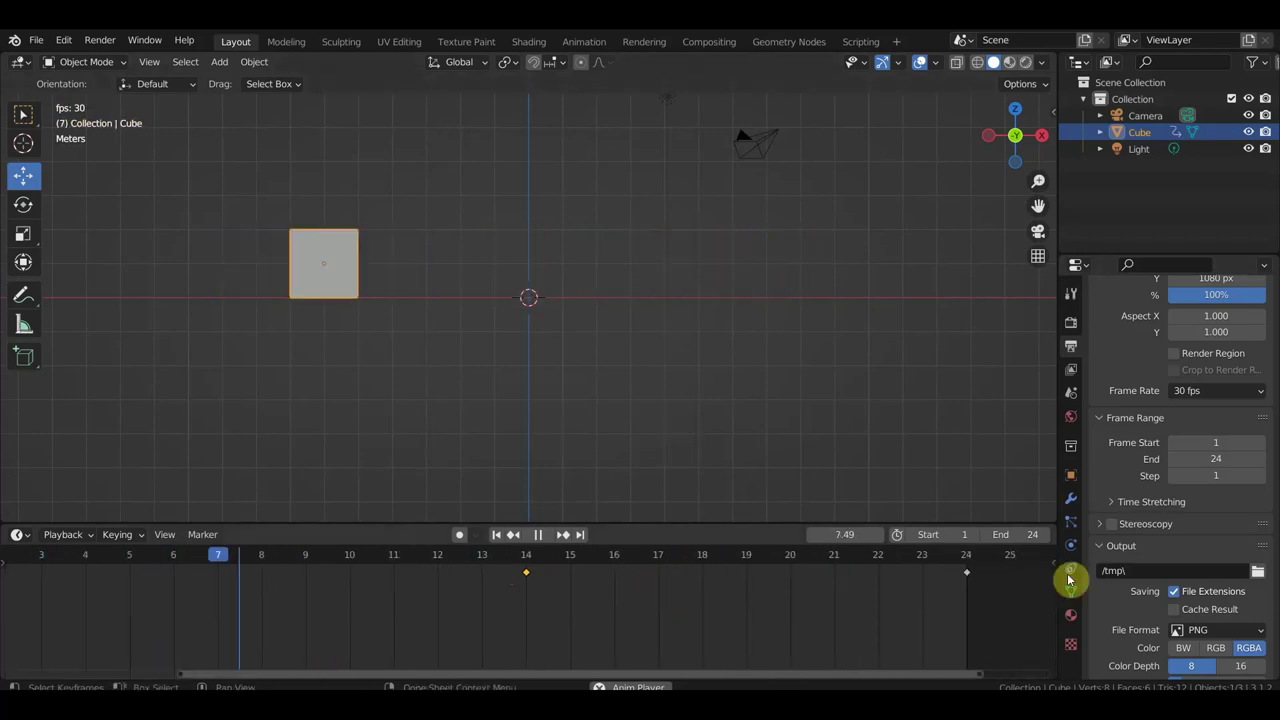
key(space)
mouse_move(520, 565)
mouse_down()
mouse_move(557, 598)
mouse_move(532, 583)
mouse_move(706, 588)
mouse_up()
key(space)
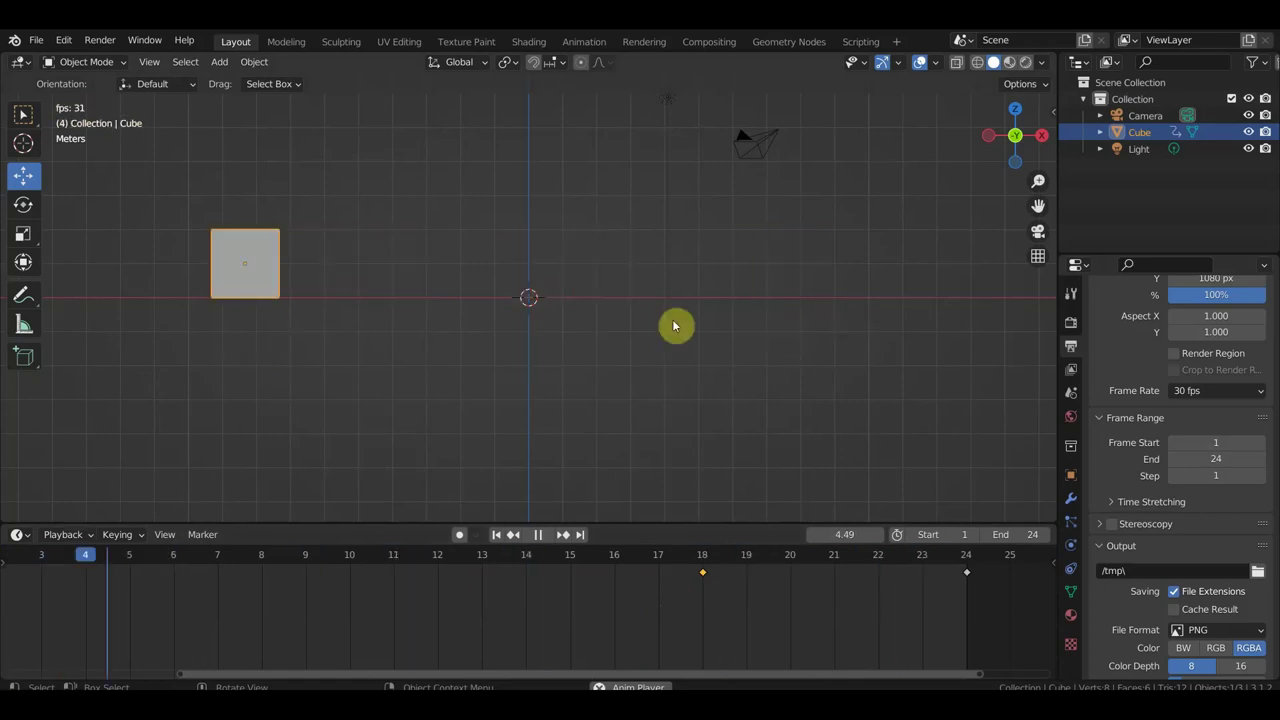
key(space)
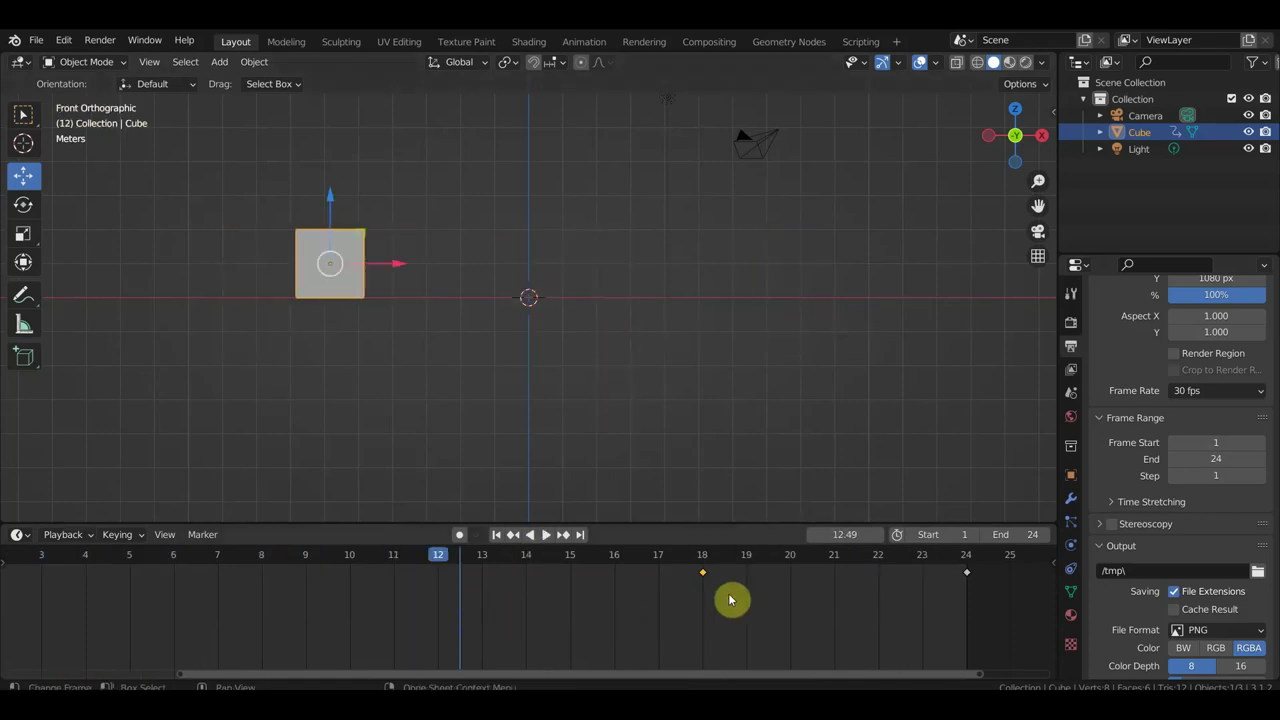
Jump to subframe 19.67 and key the cube's location there
scroll(731, 598, up, 1)
scroll(732, 598, up, 1)
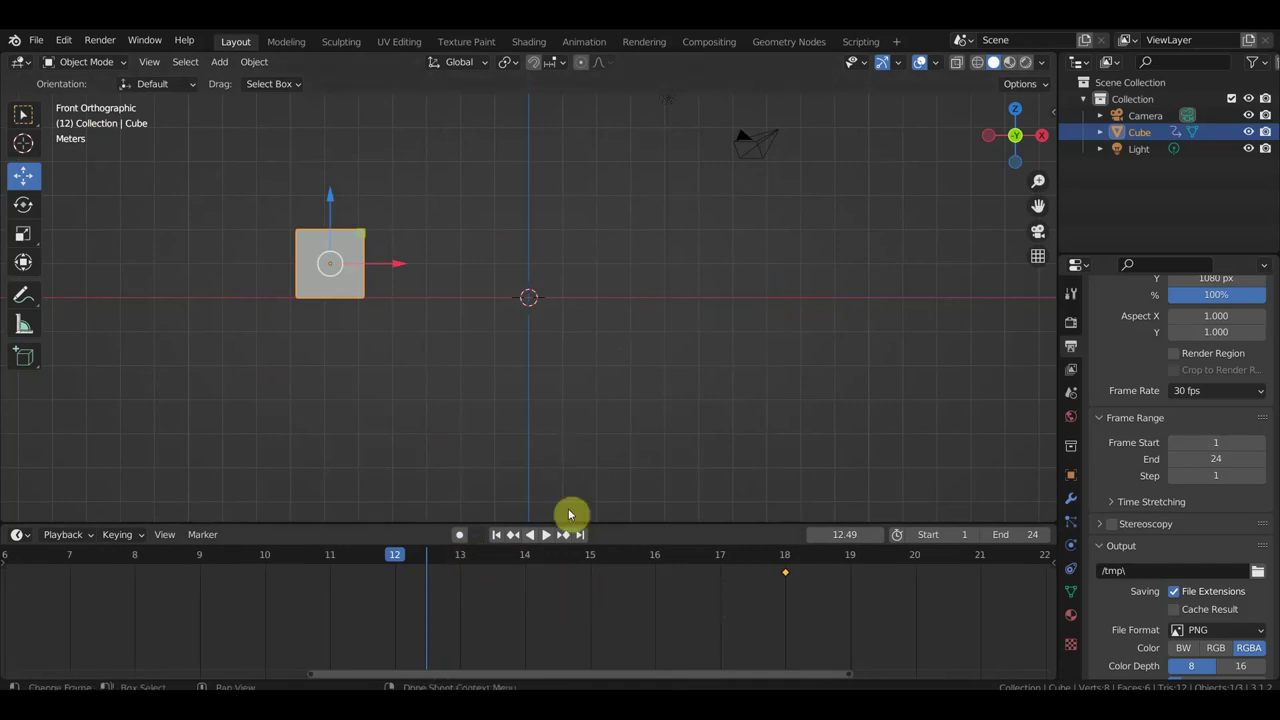
middle_drag(889, 583, 589, 654)
click(606, 560)
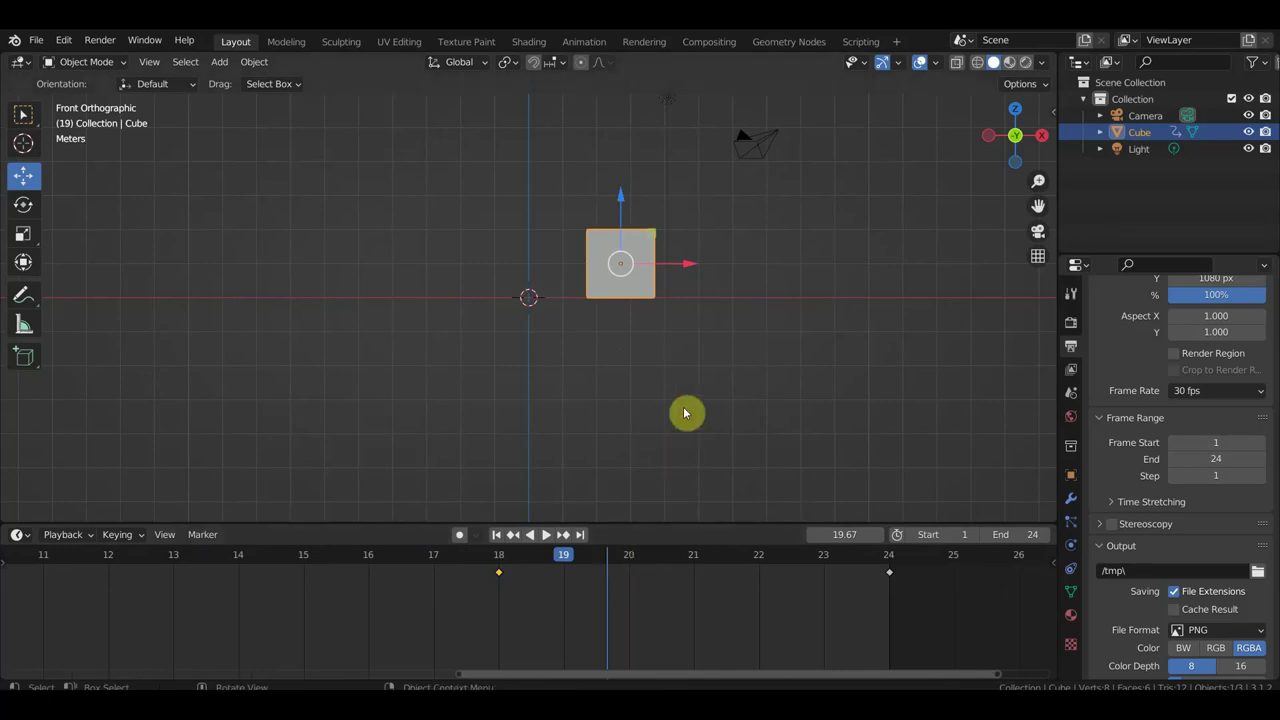
key(i)
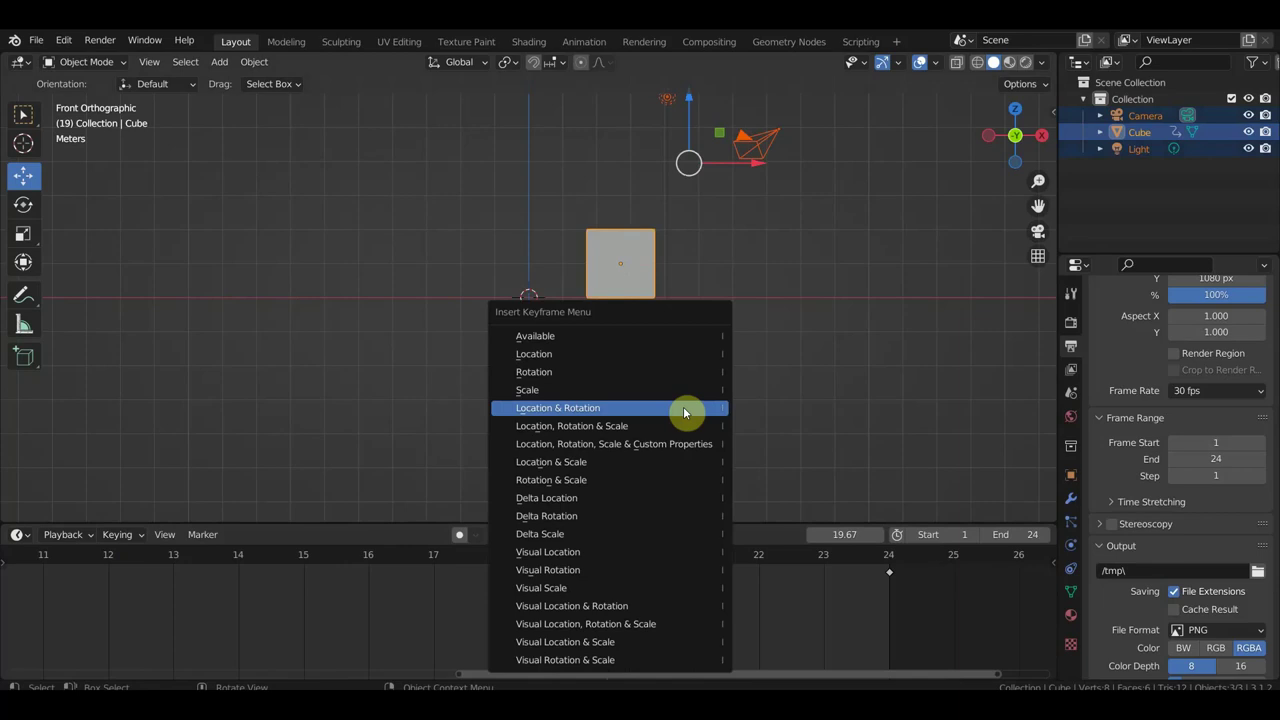
click(650, 354)
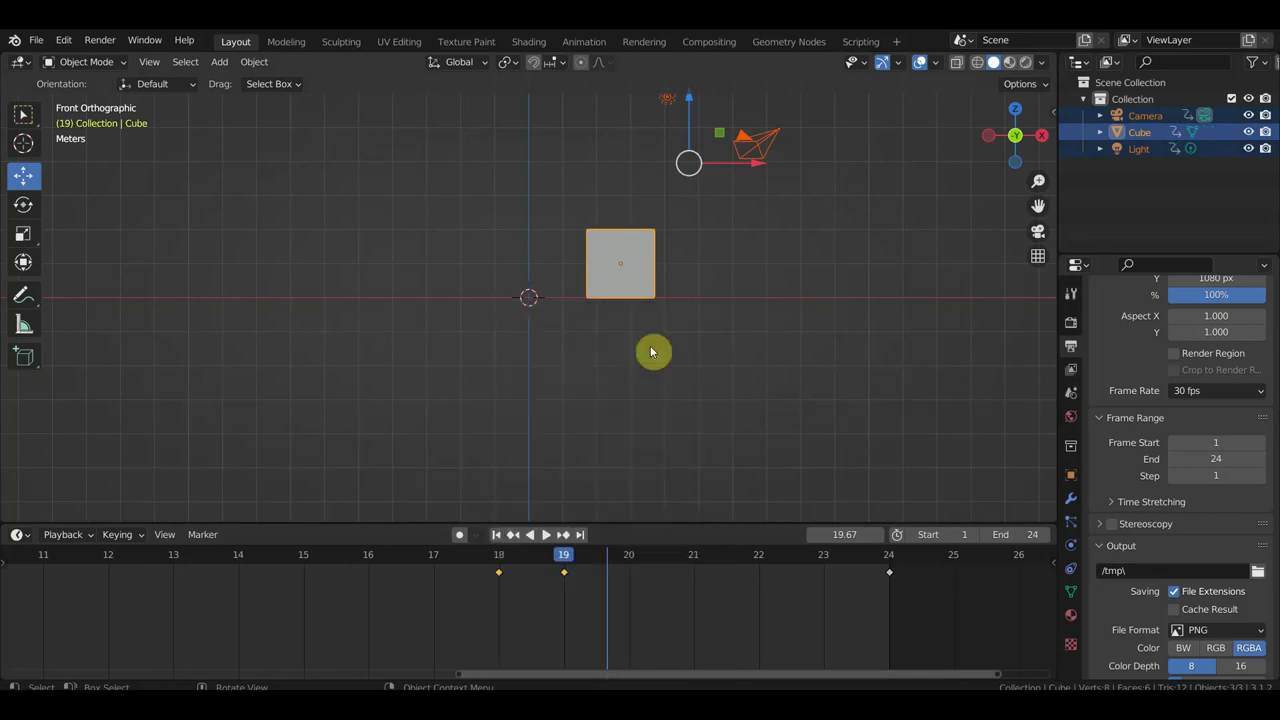
Hide the camera and light from the viewport and play the animation
click(1247, 115)
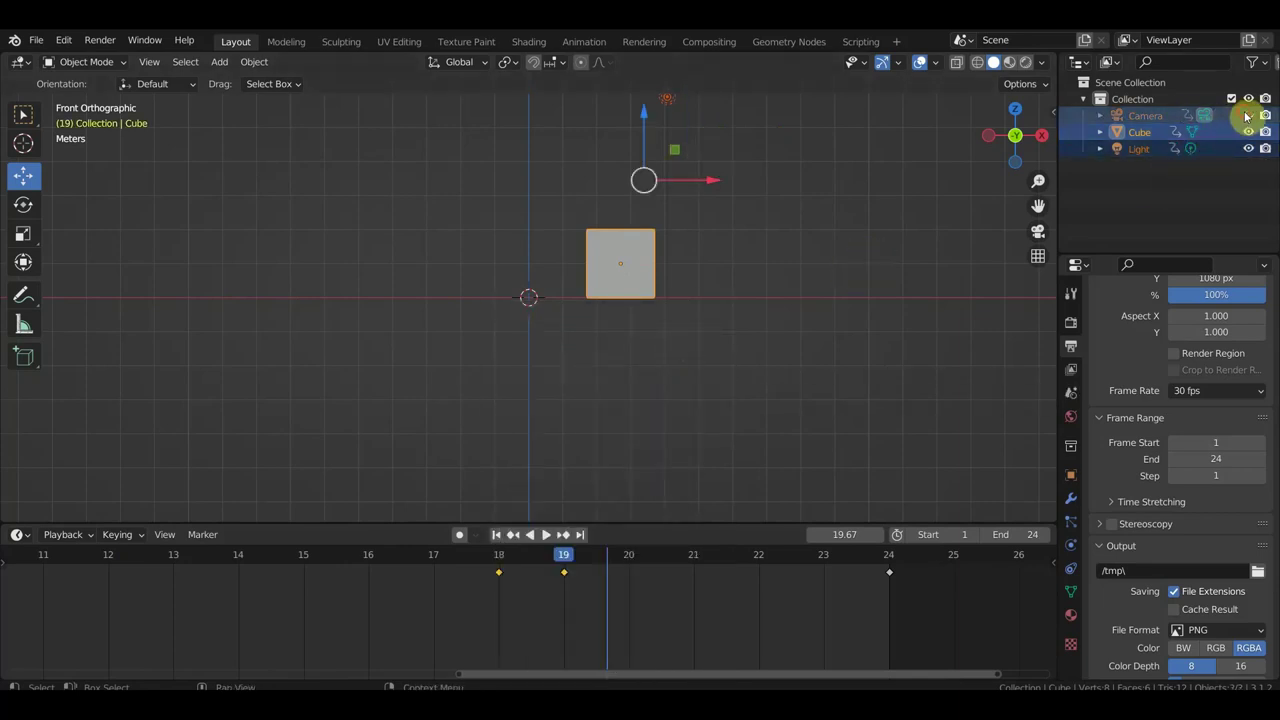
click(1248, 150)
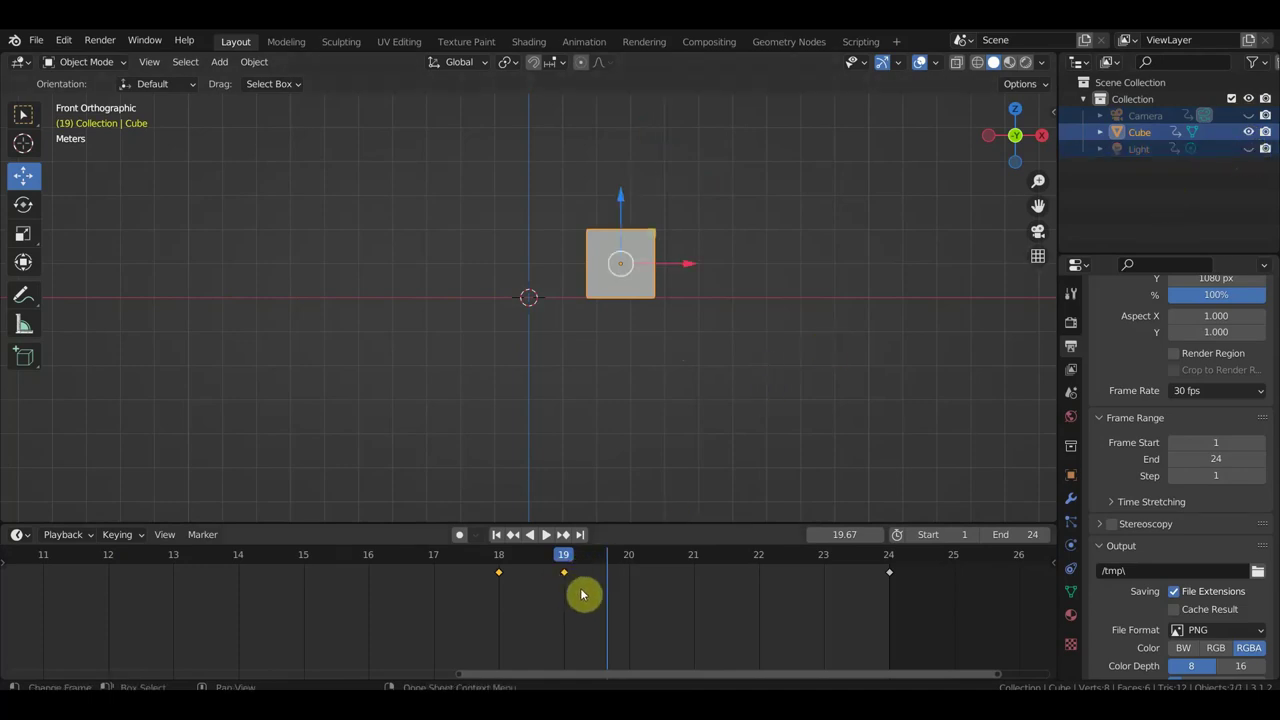
scroll(607, 596, up, 2)
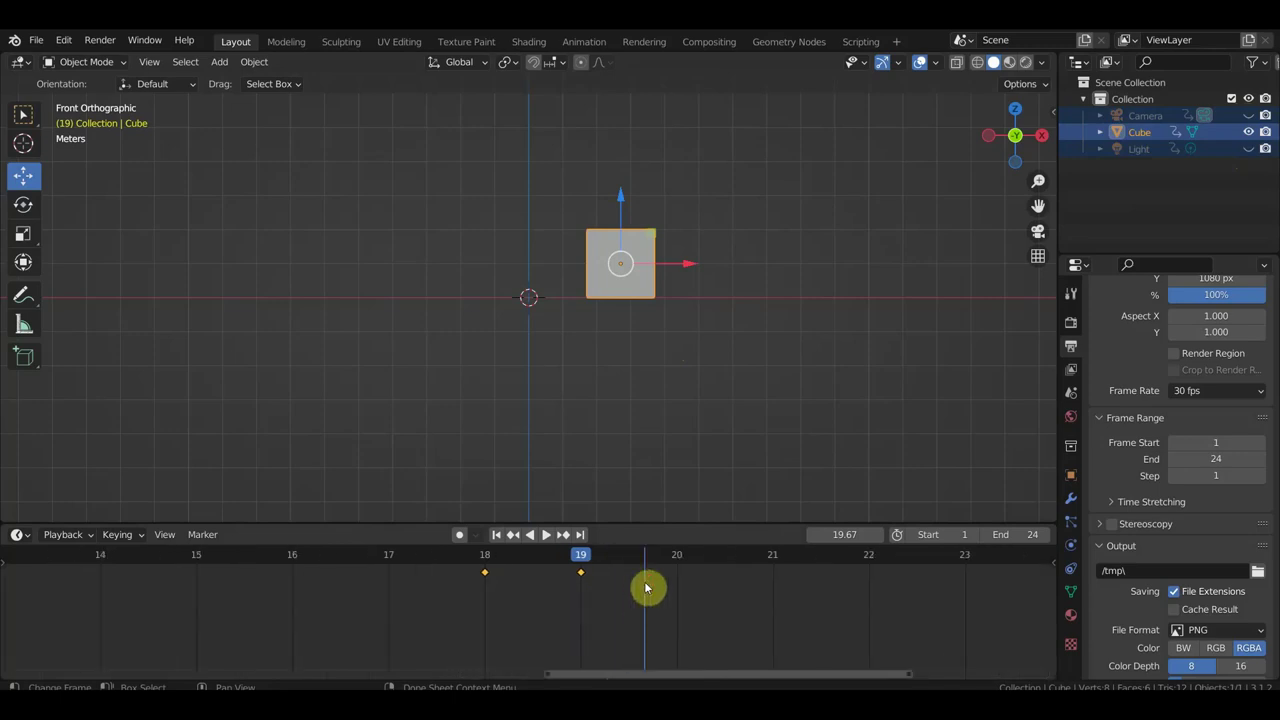
key(space)
Insert another keyframe at a subframe just past frame 19 and select the frame-19 key
mouse_move(637, 560)
mouse_down()
mouse_move(586, 557)
mouse_move(684, 582)
mouse_move(631, 577)
mouse_up()
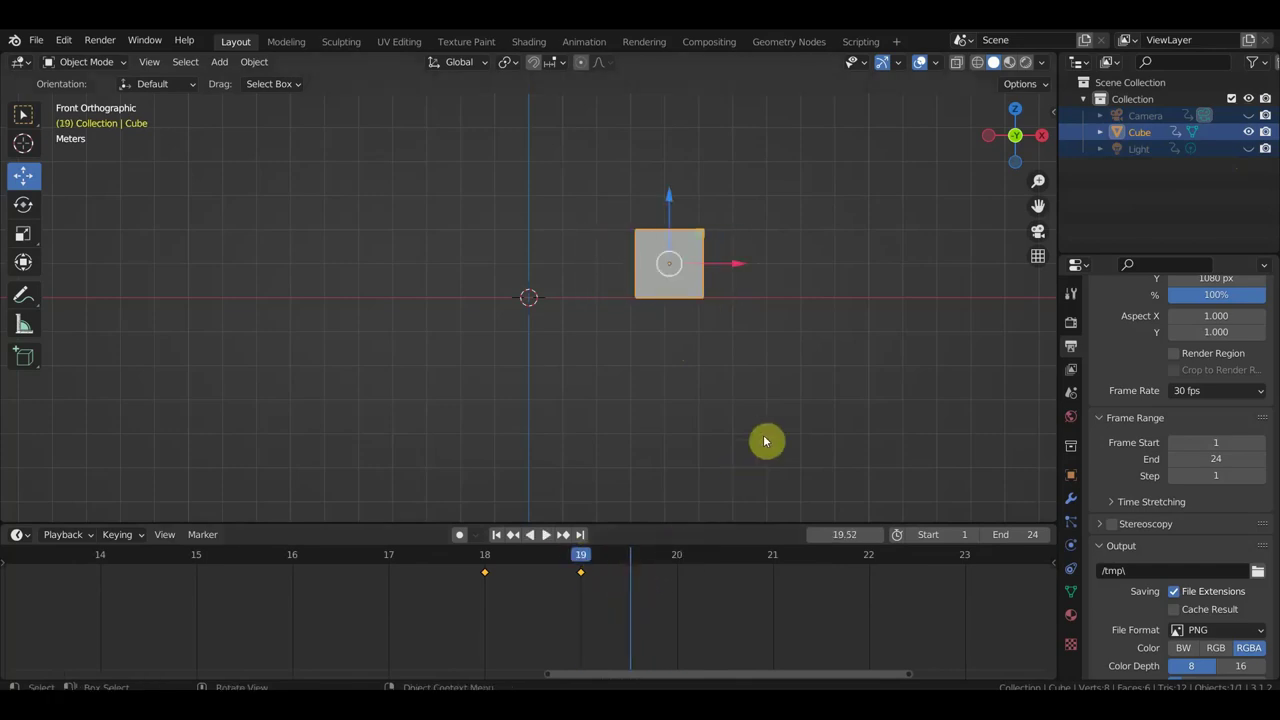
key(i)
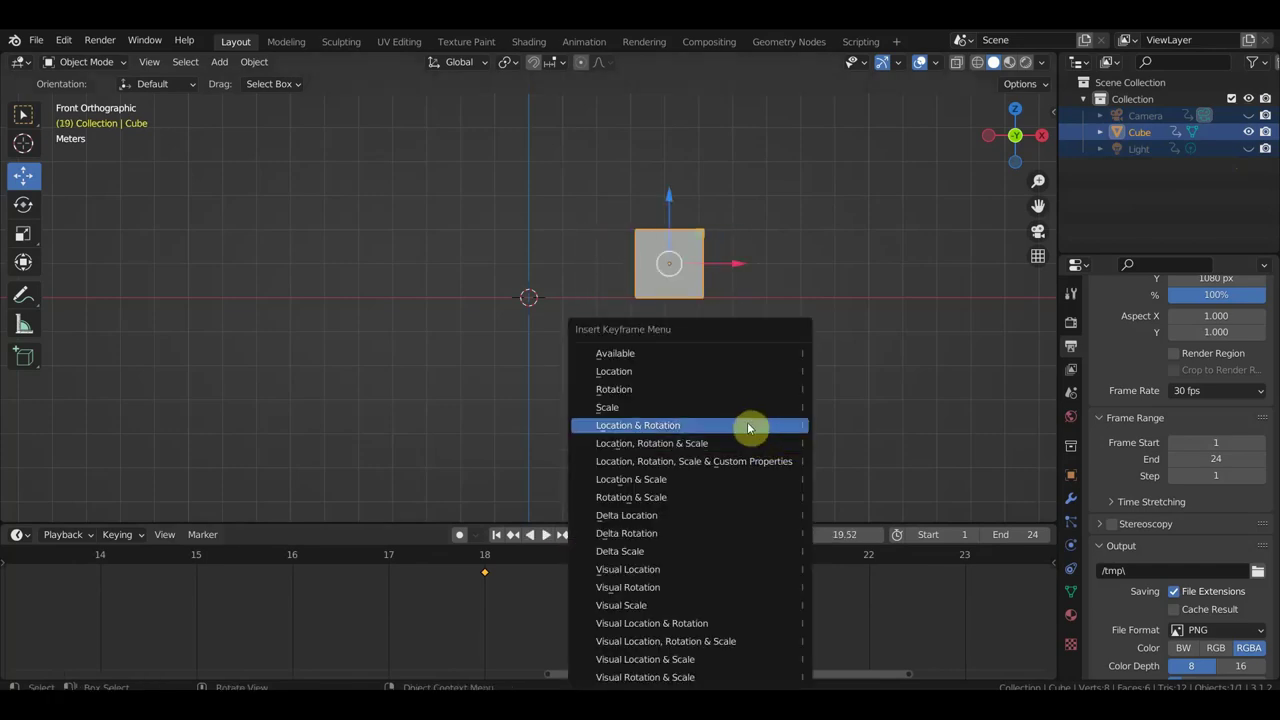
click(688, 376)
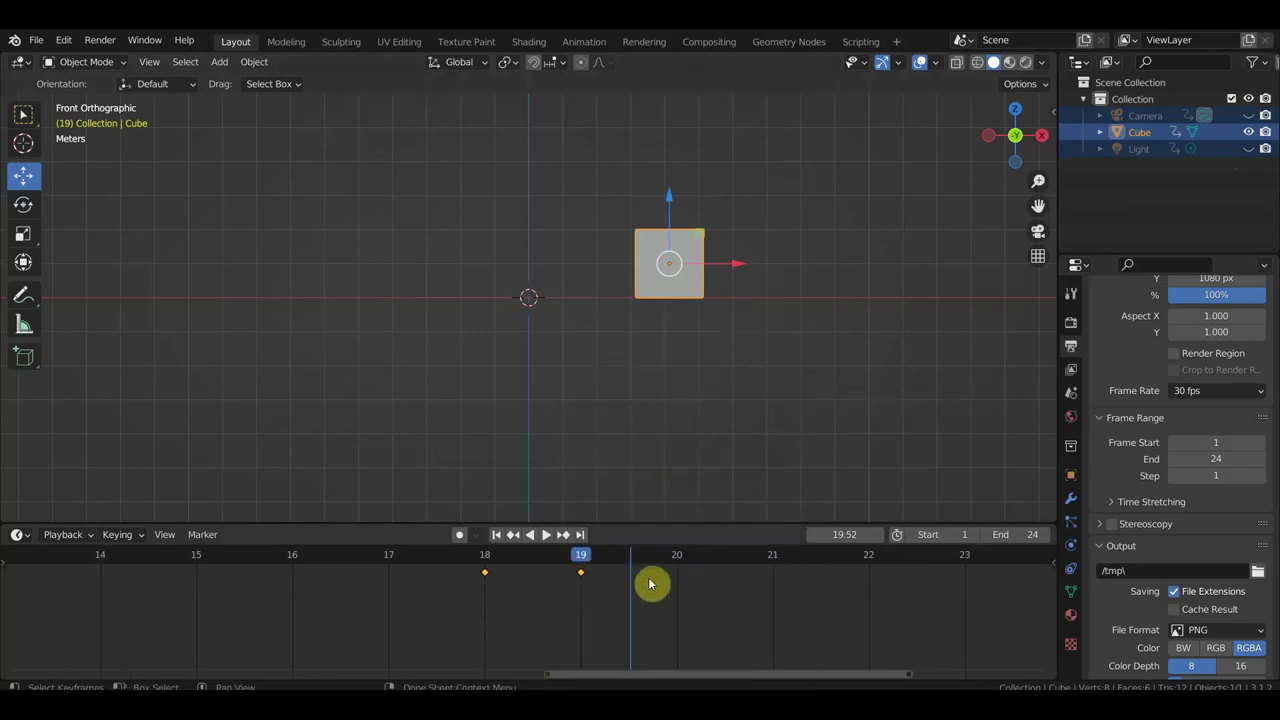
click(581, 576)
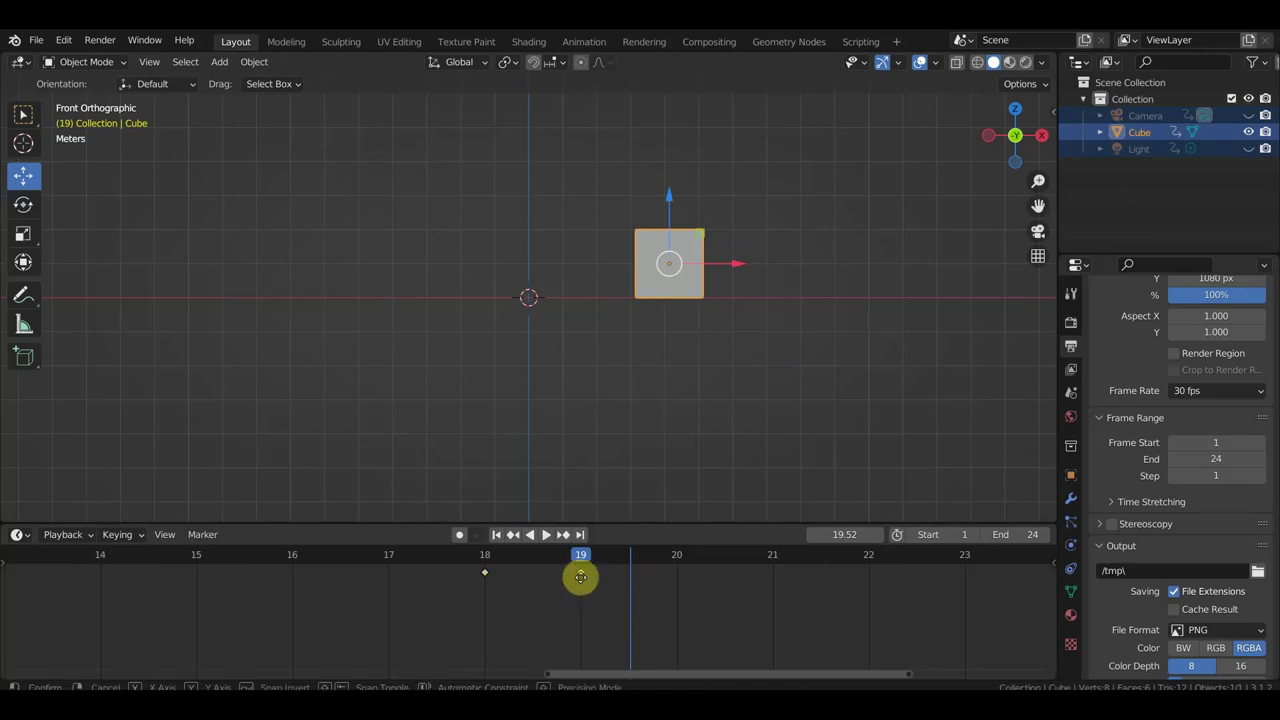
Move the frame-19 keyframe to about frame 20.5 and play back the motion
key(g)
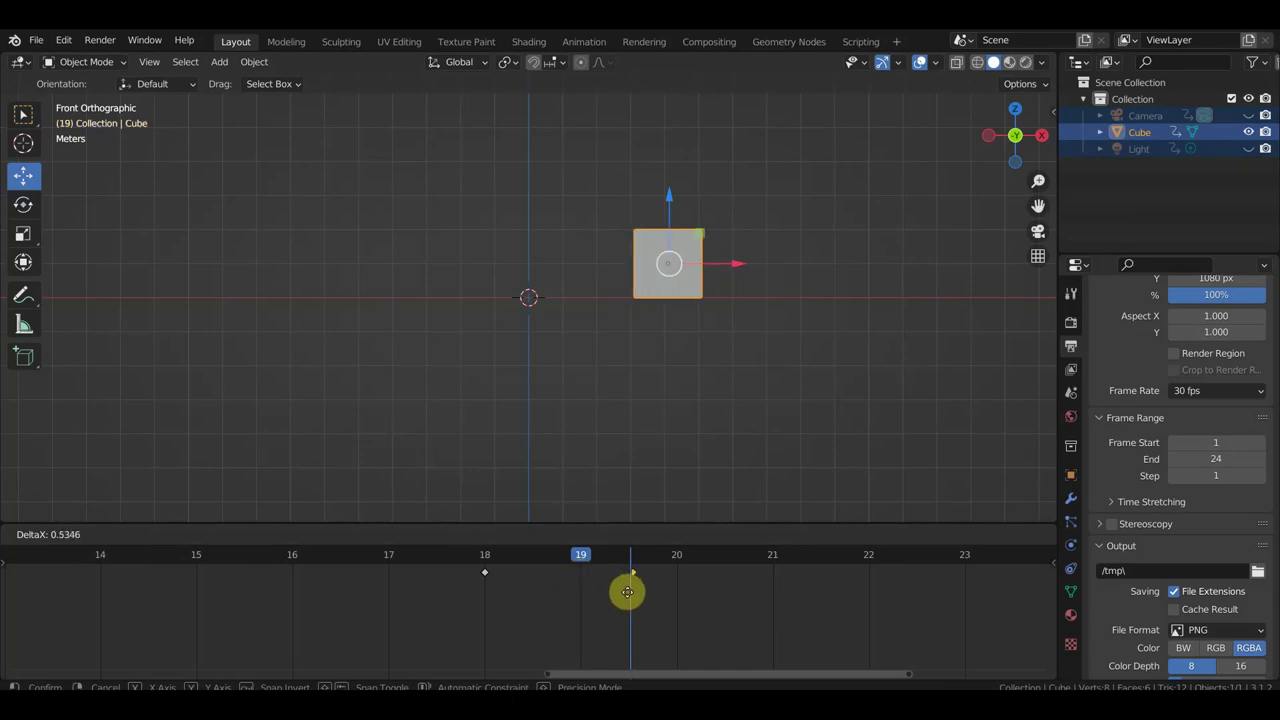
click(722, 607)
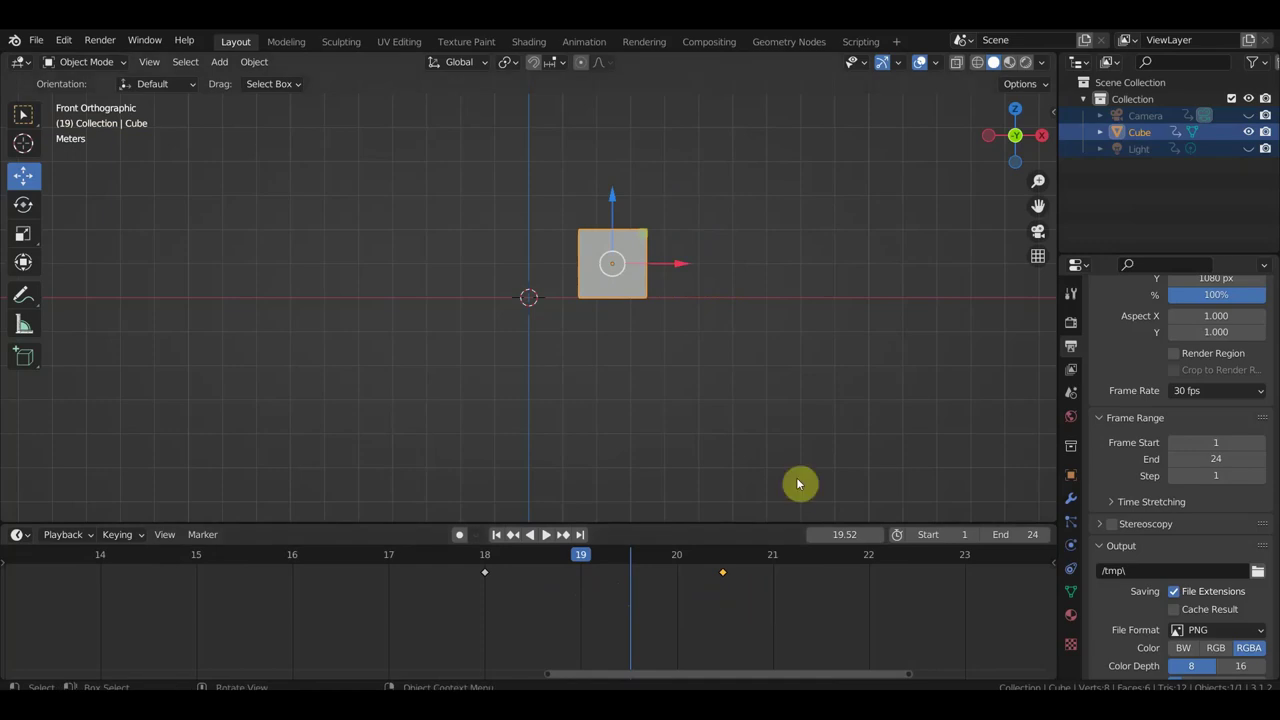
key(space)
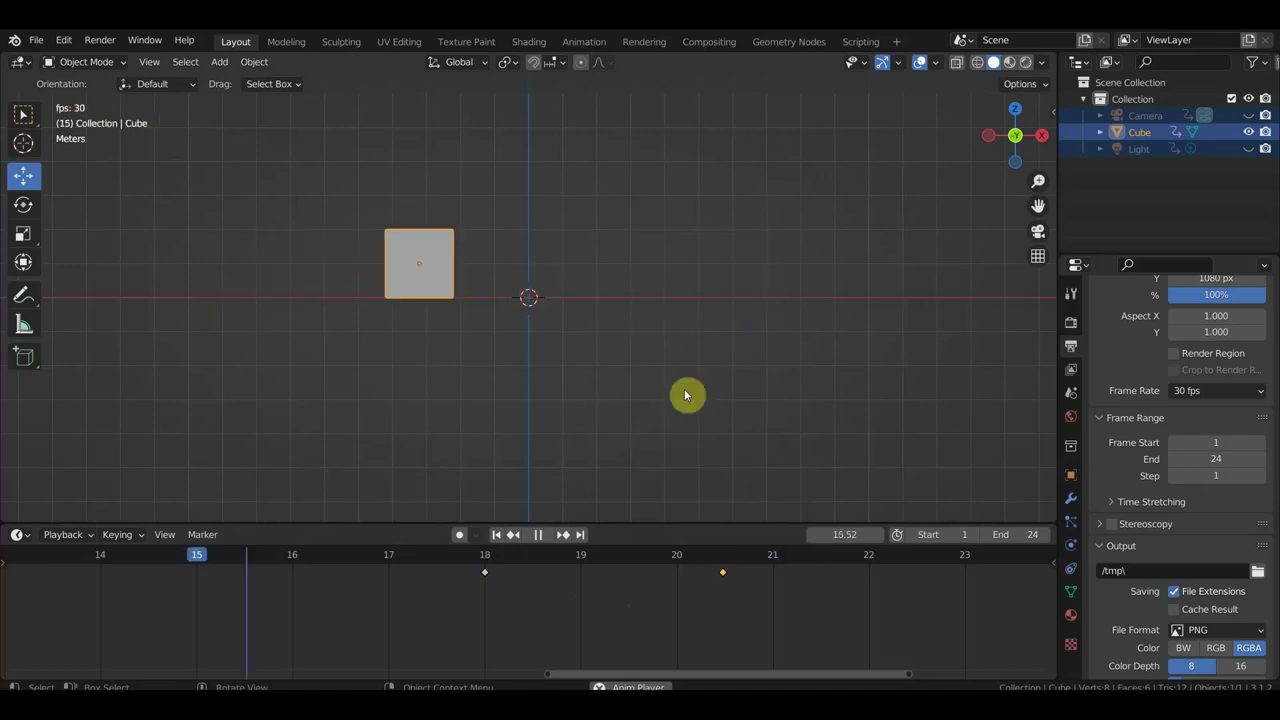
key(space)
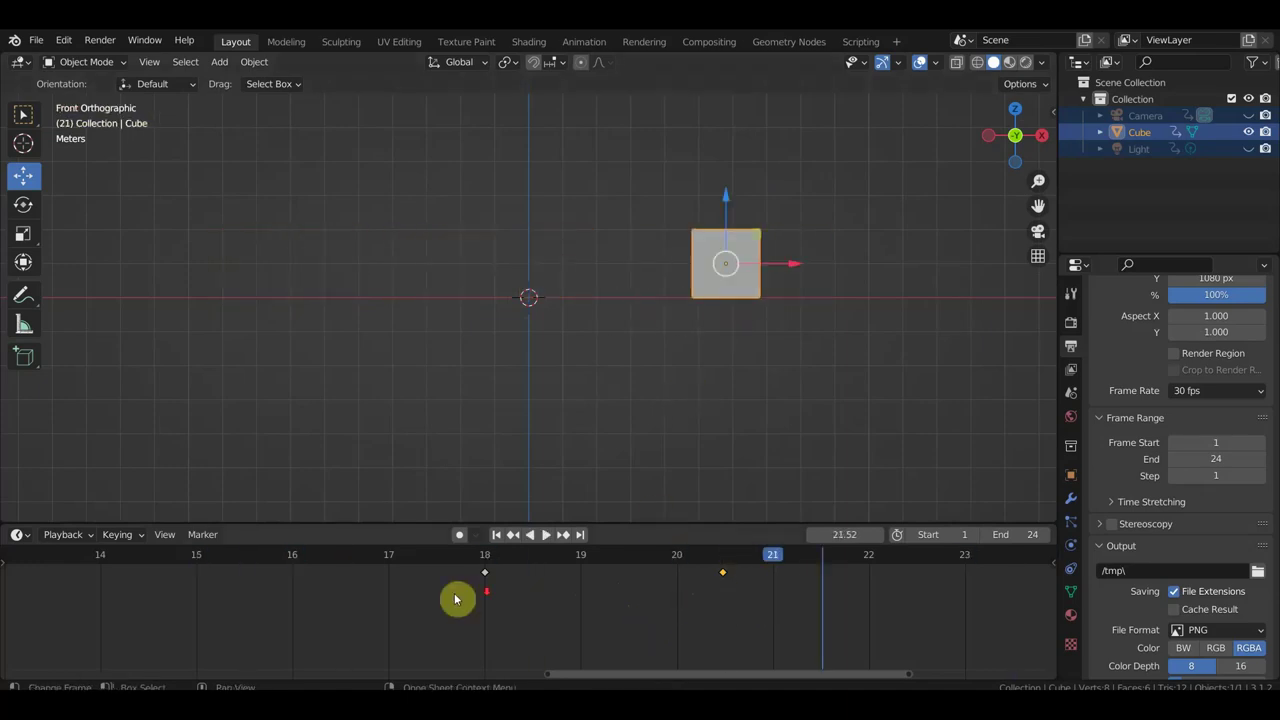
Zoom the Timeline to show all keys and scrub the playhead to frame 20.57
scroll(480, 603, down, 3)
scroll(628, 598, down, 2)
scroll(491, 600, down, 2)
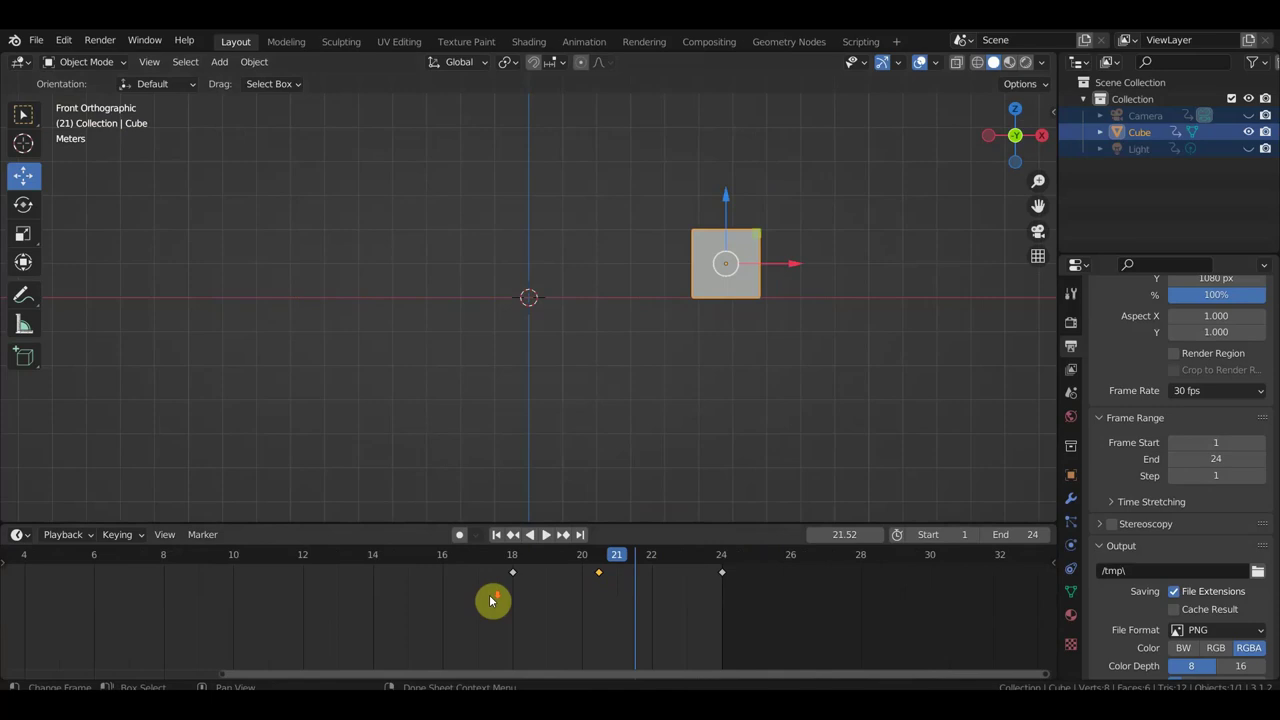
ctrl+scroll(509, 623, up, 3)
ctrl+scroll(736, 662, up, 3)
middle_drag(736, 662, 660, 669)
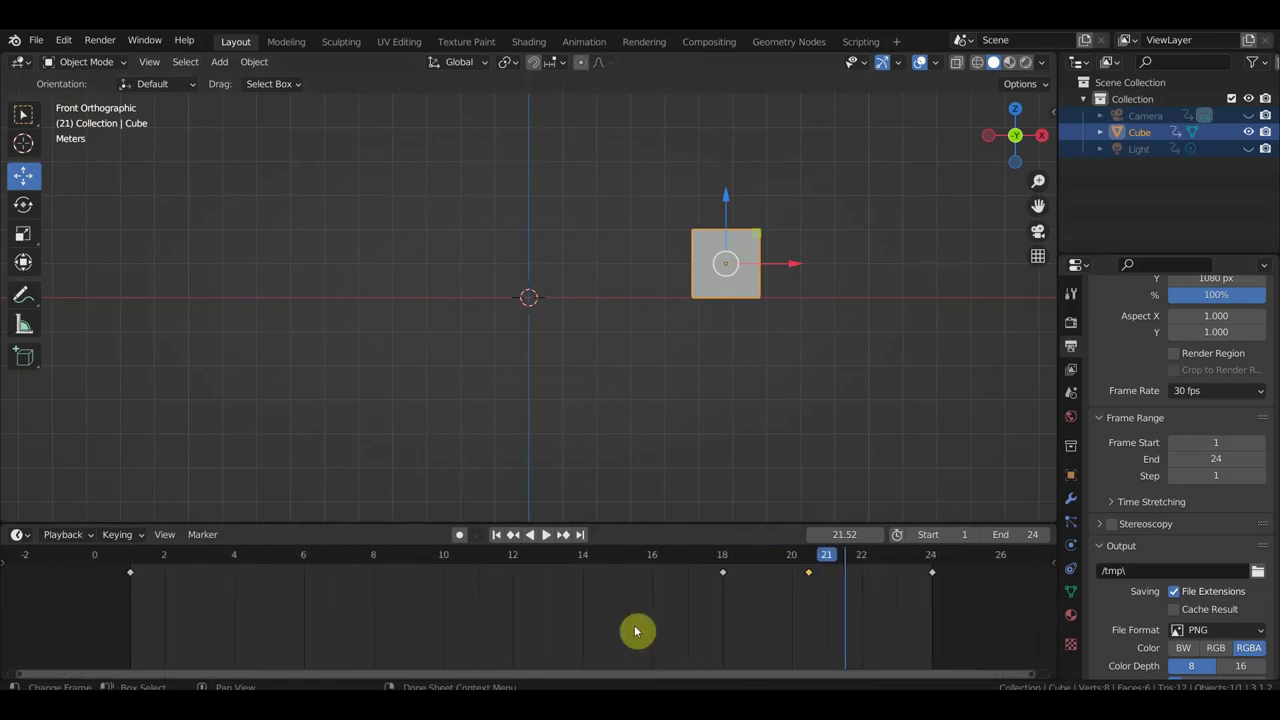
scroll(808, 614, up, 2)
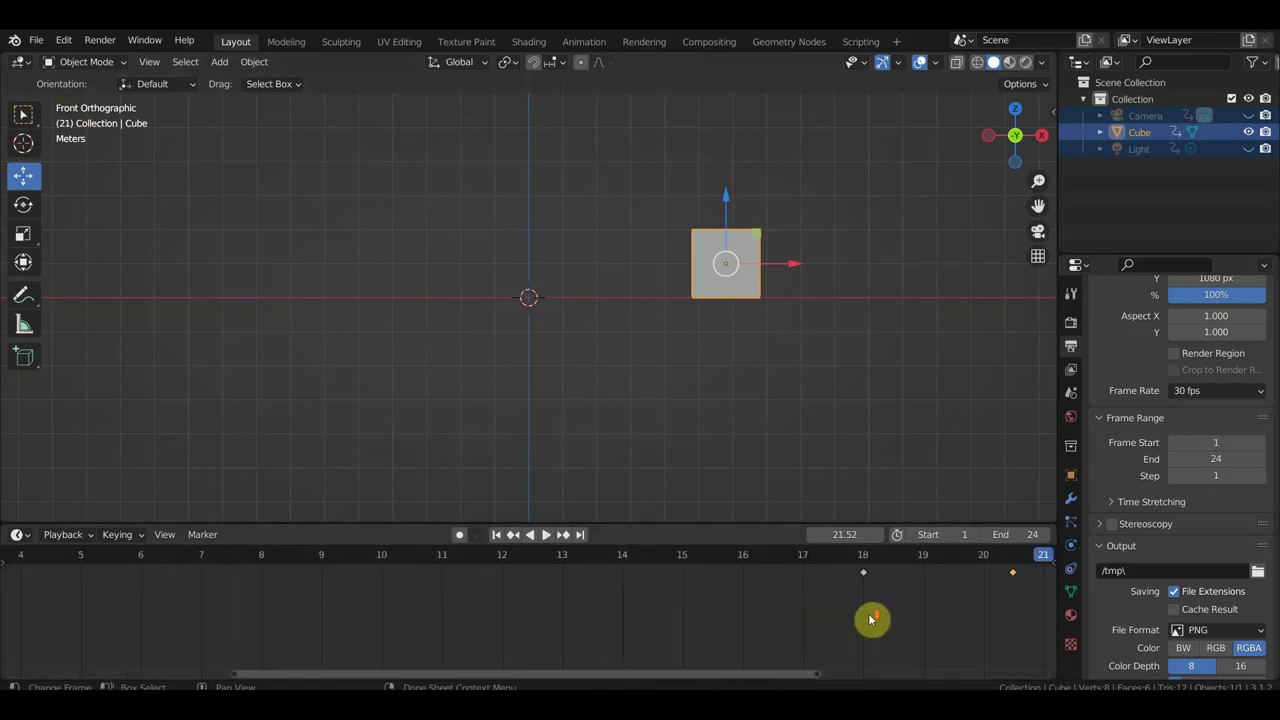
scroll(743, 640, up, 1)
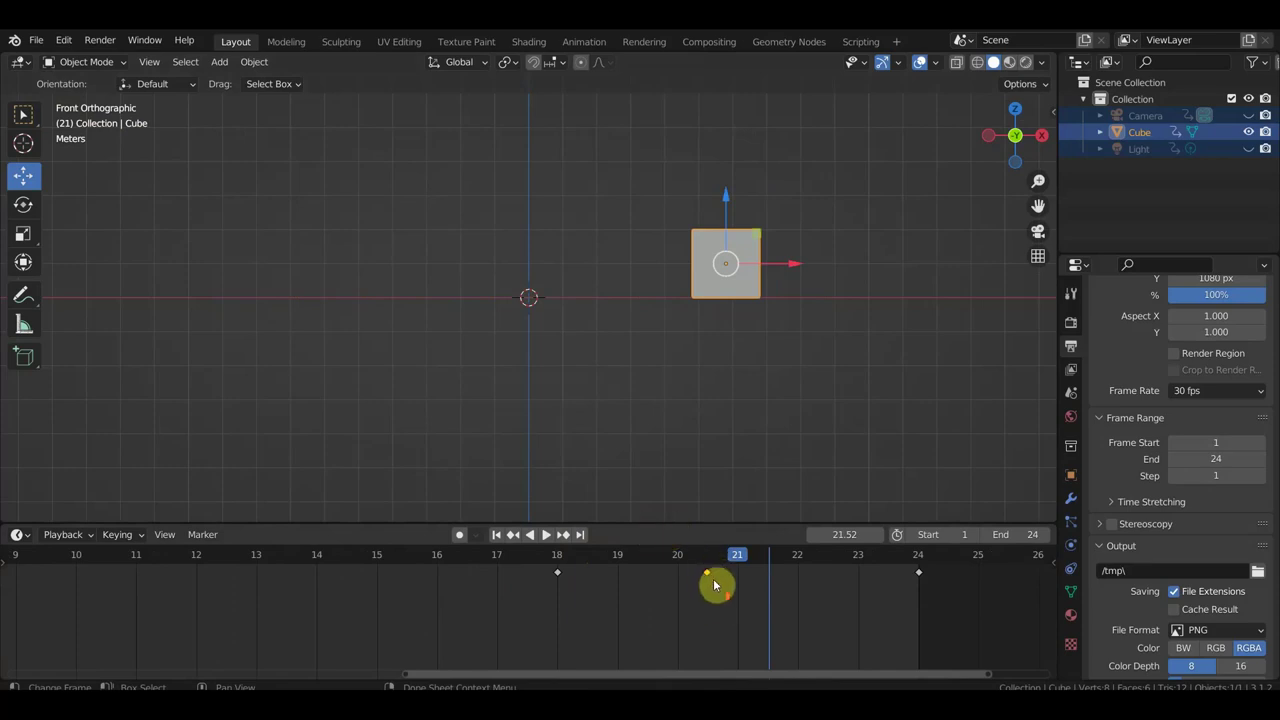
scroll(760, 595, up, 1)
scroll(700, 620, up, 1)
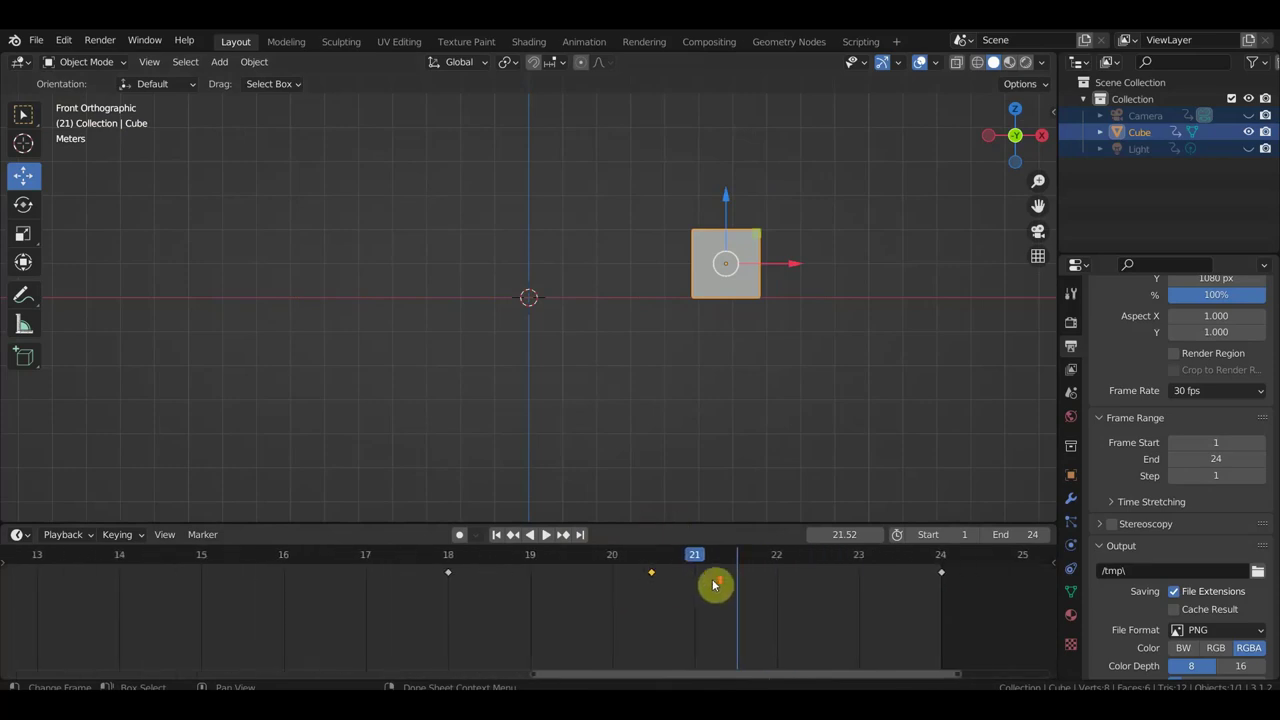
scroll(754, 594, up, 2)
scroll(743, 575, up, 1)
click(746, 560)
drag(766, 563, 776, 564)
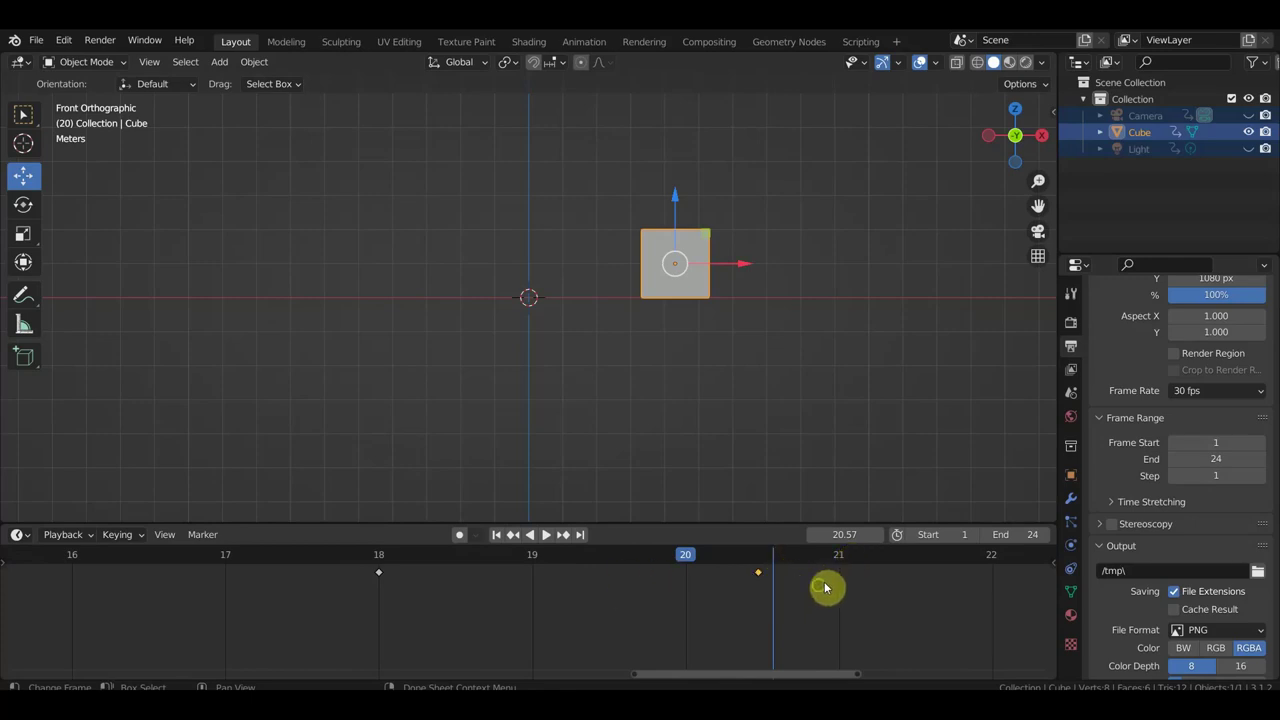
At frame 21, move the cube further right along X and keyframe it
middle_drag(825, 588, 645, 567)
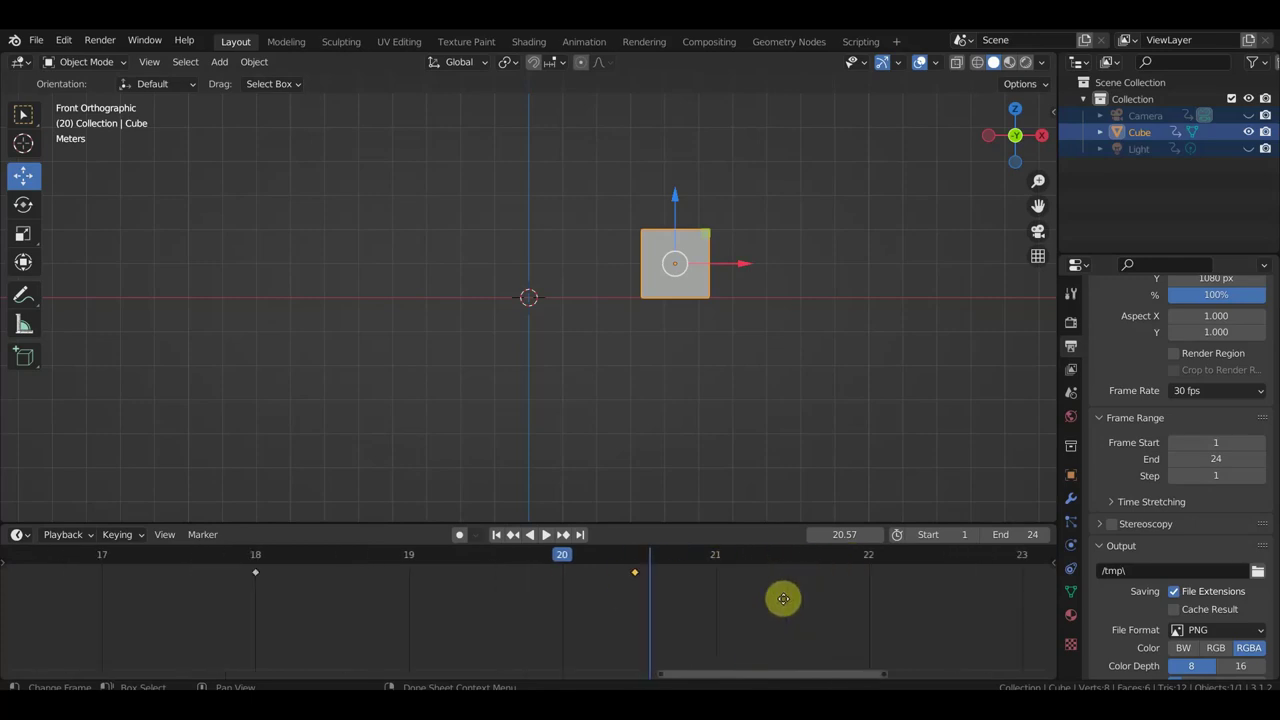
click(645, 558)
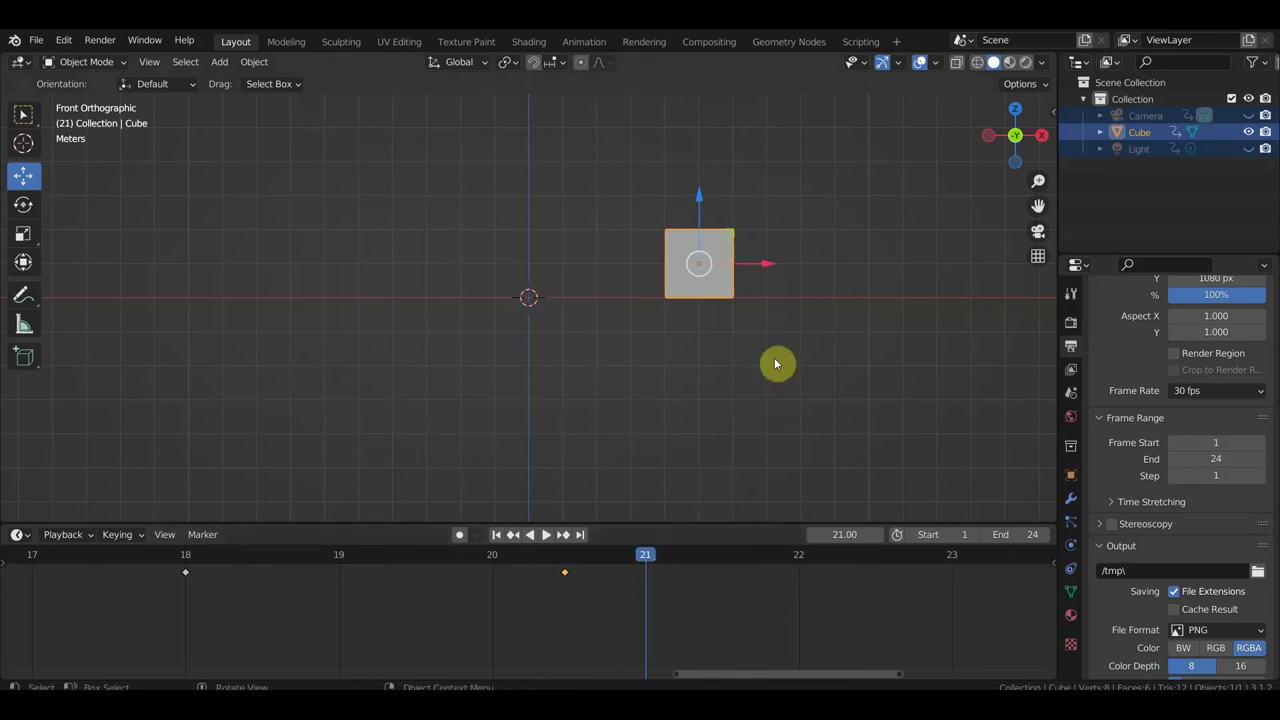
drag(771, 263, 811, 297)
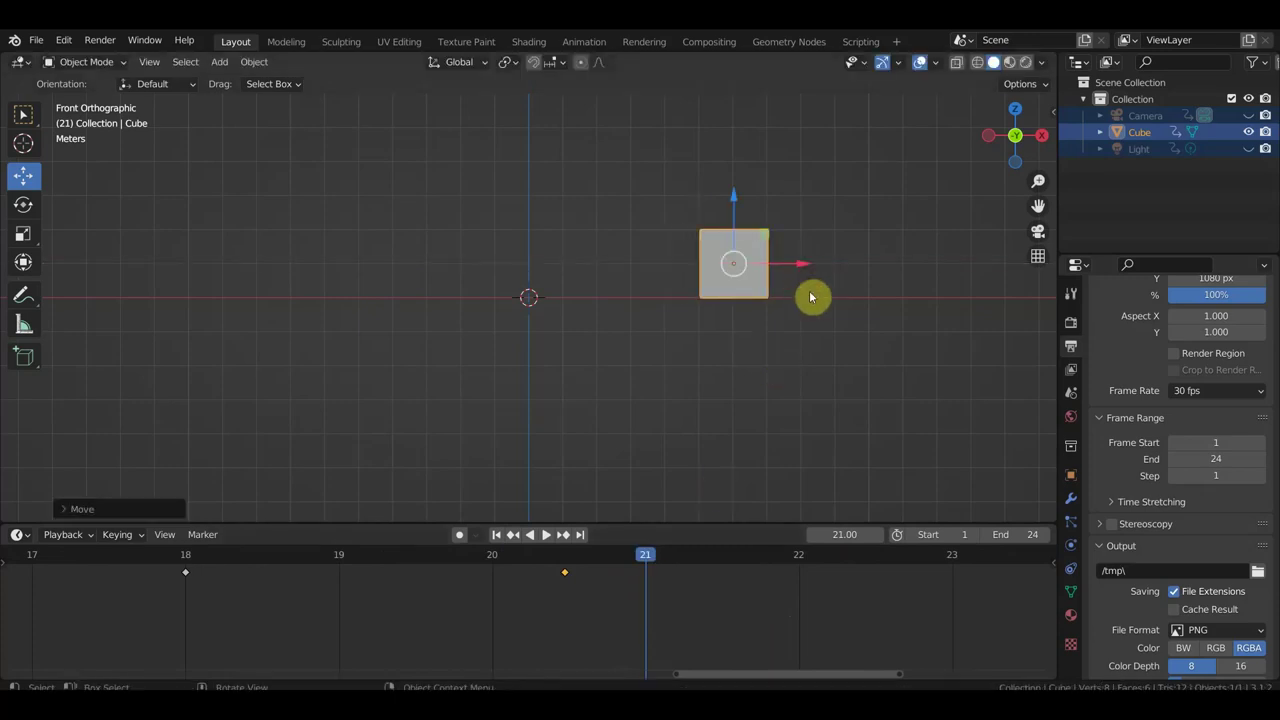
key(i)
click(772, 355)
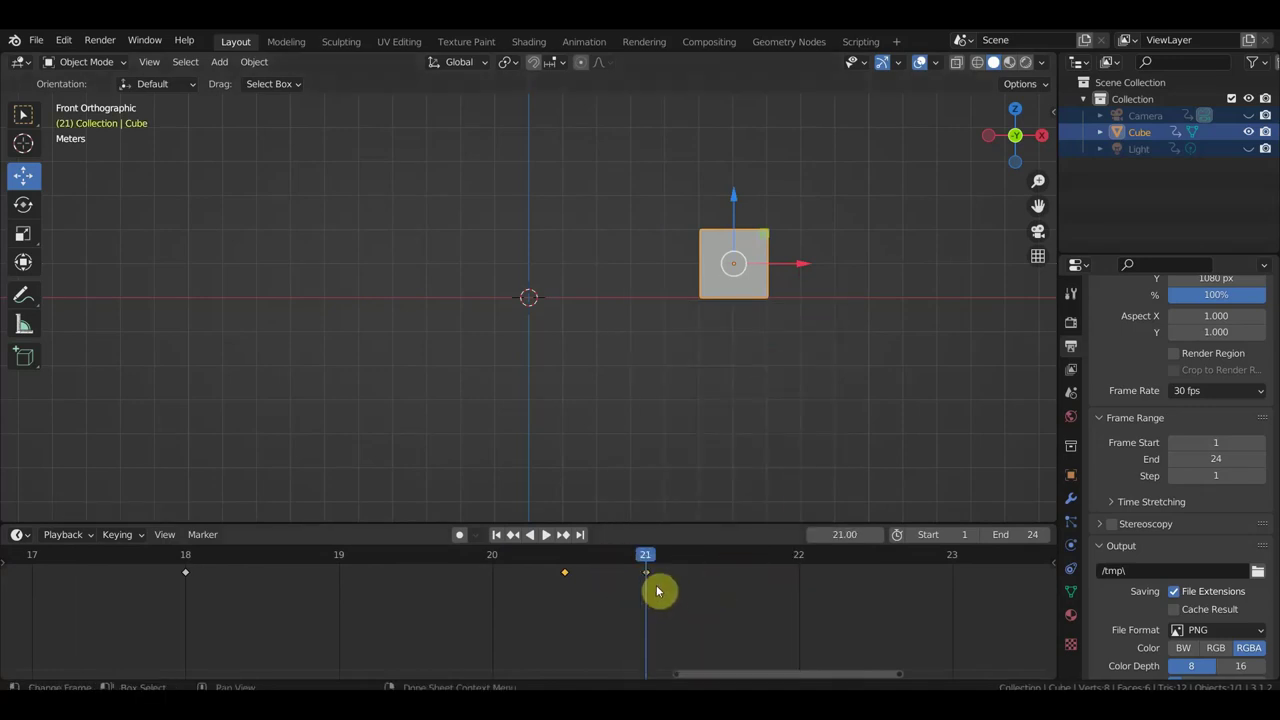
Shift the frame-21 keyframe to just before frame 21 and preview the playback
key(g)
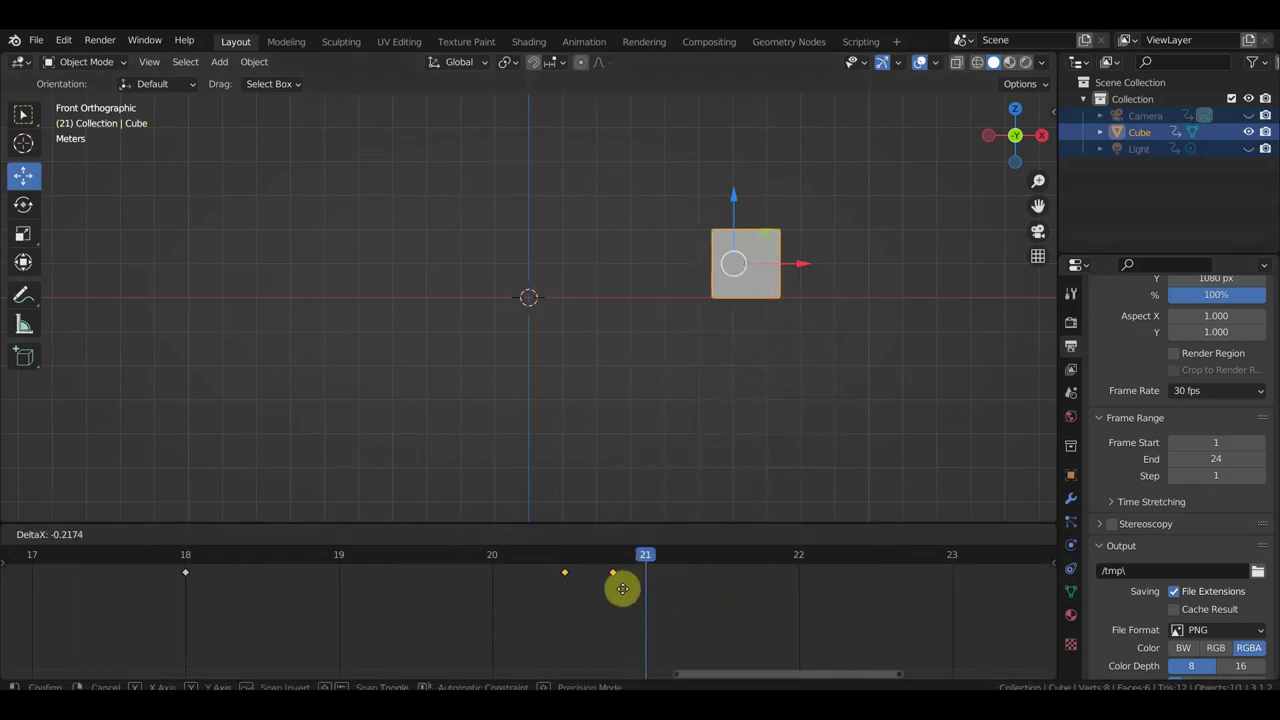
click(608, 591)
key(space)
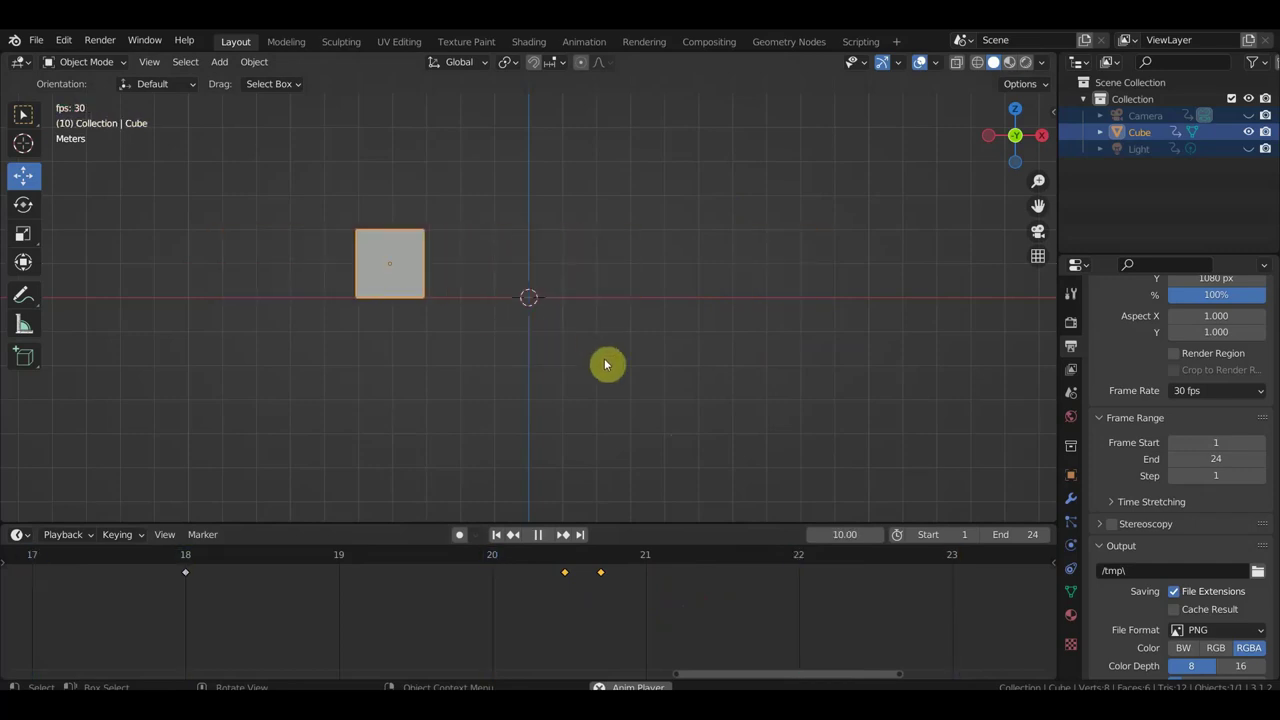
key(space)
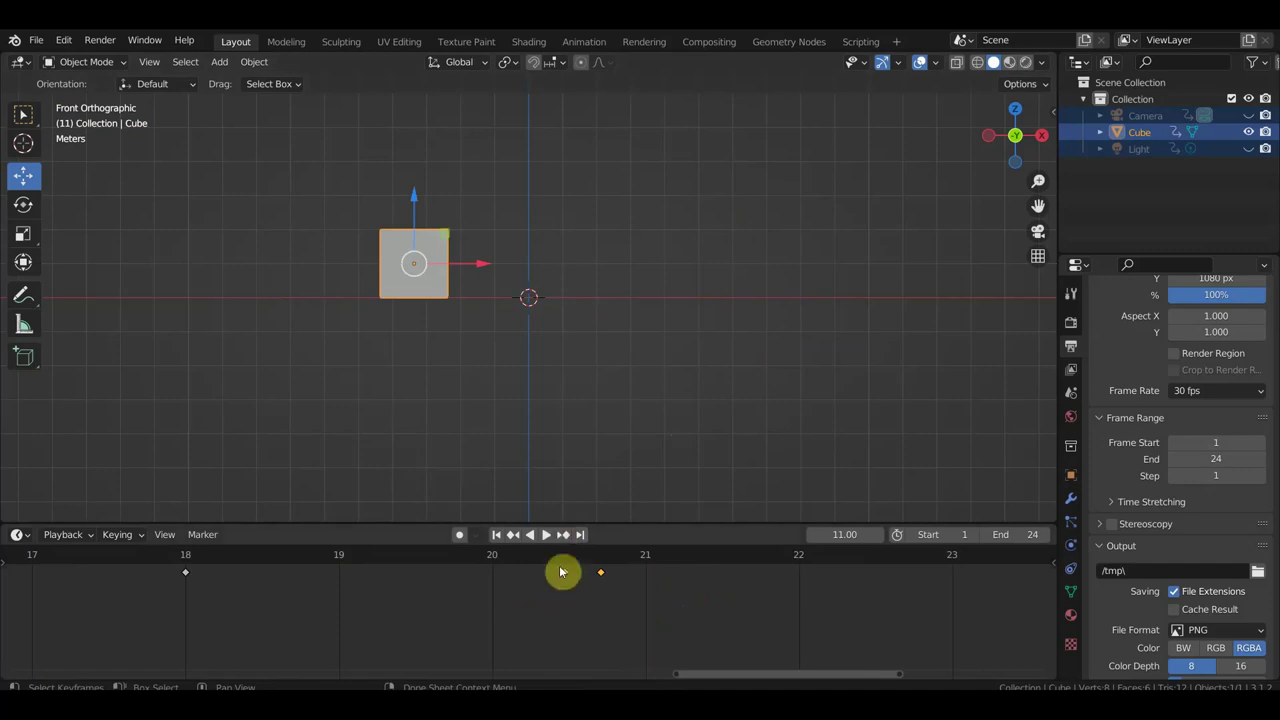
click(600, 572)
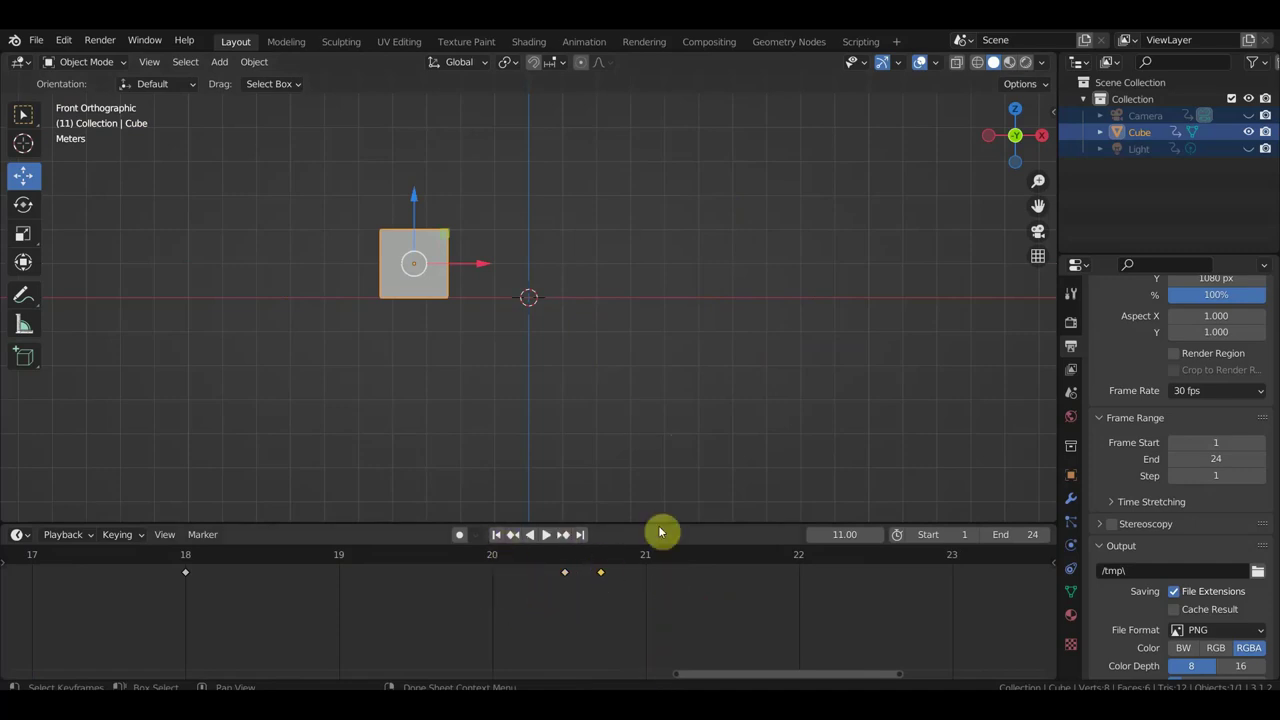
key(space)
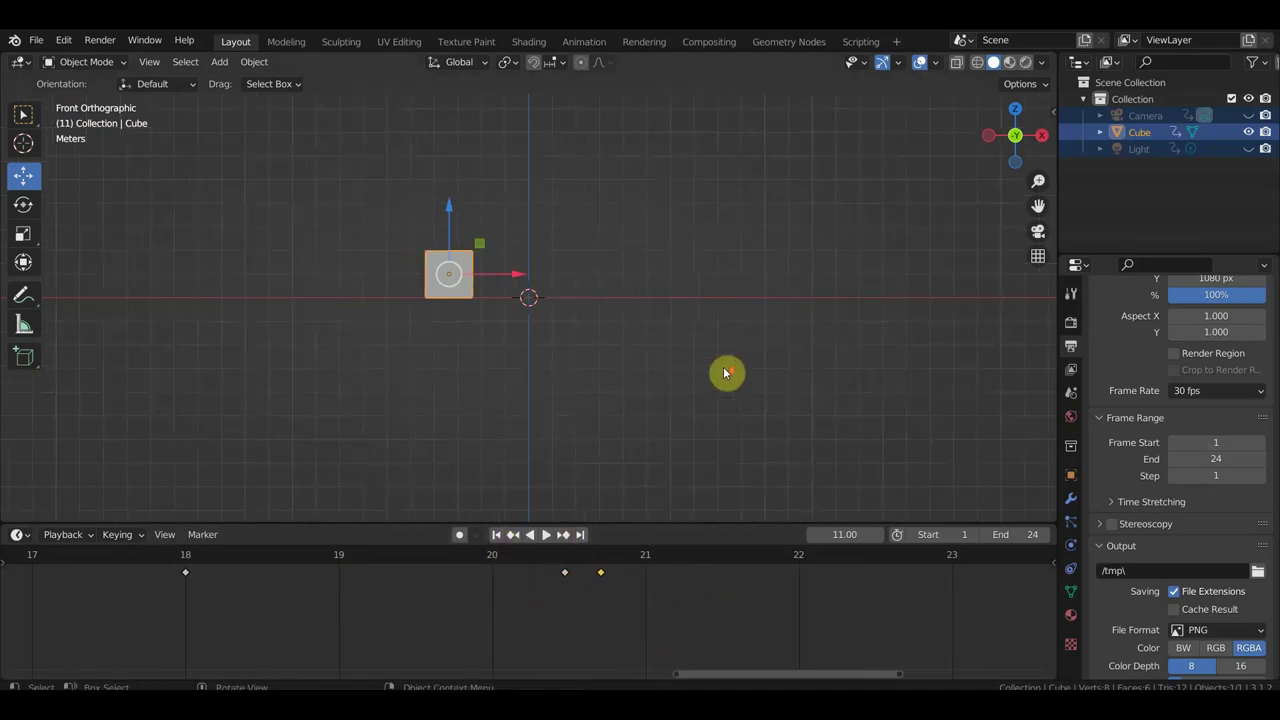
key(Escape)
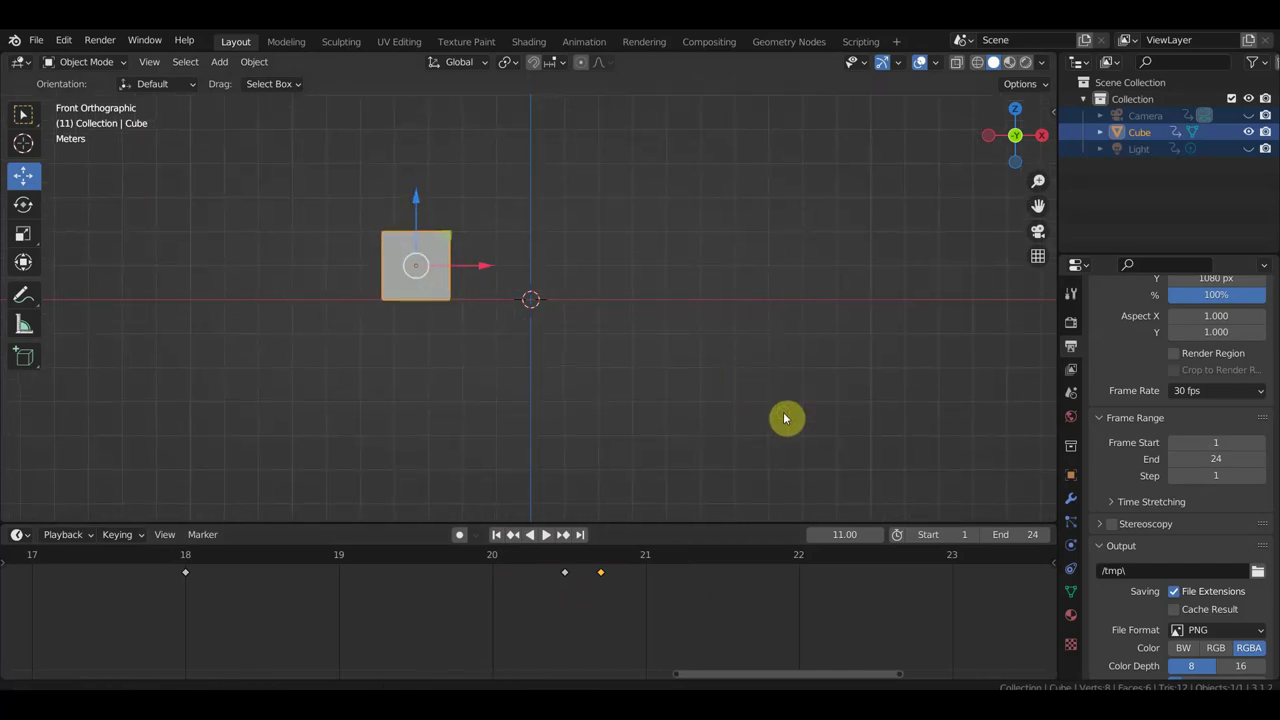
shift+middle_drag(722, 377, 782, 399)
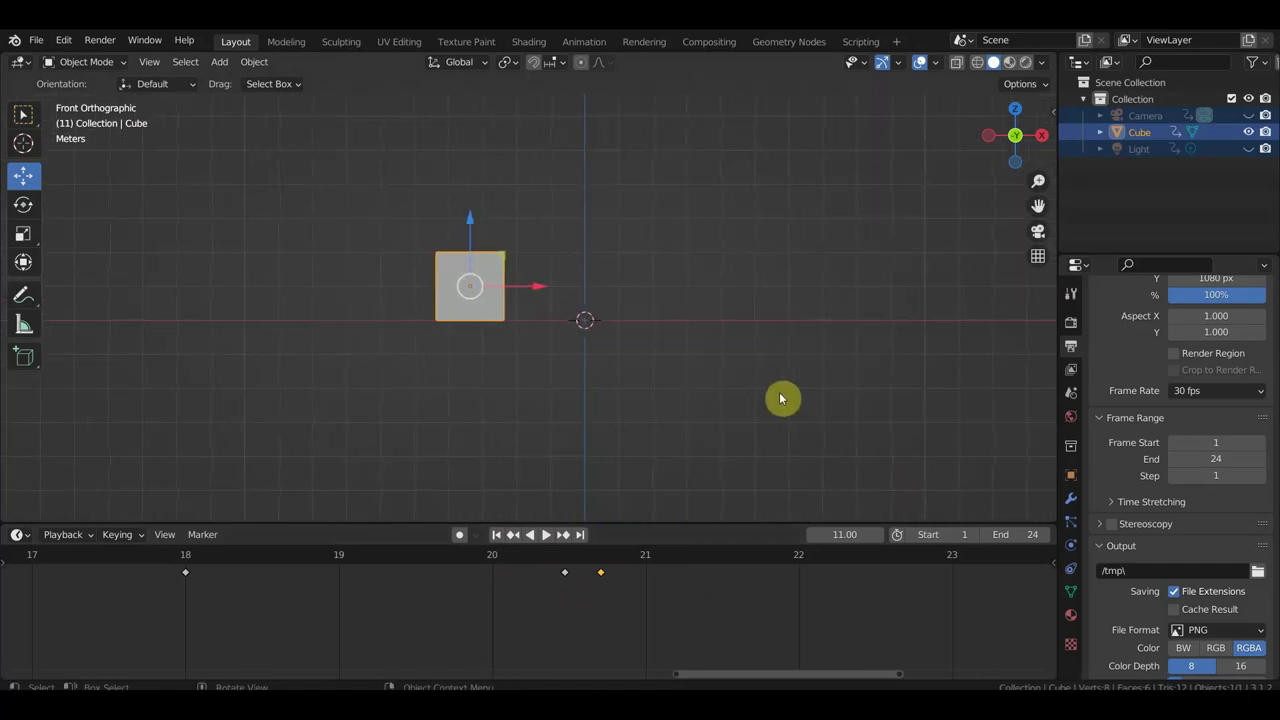